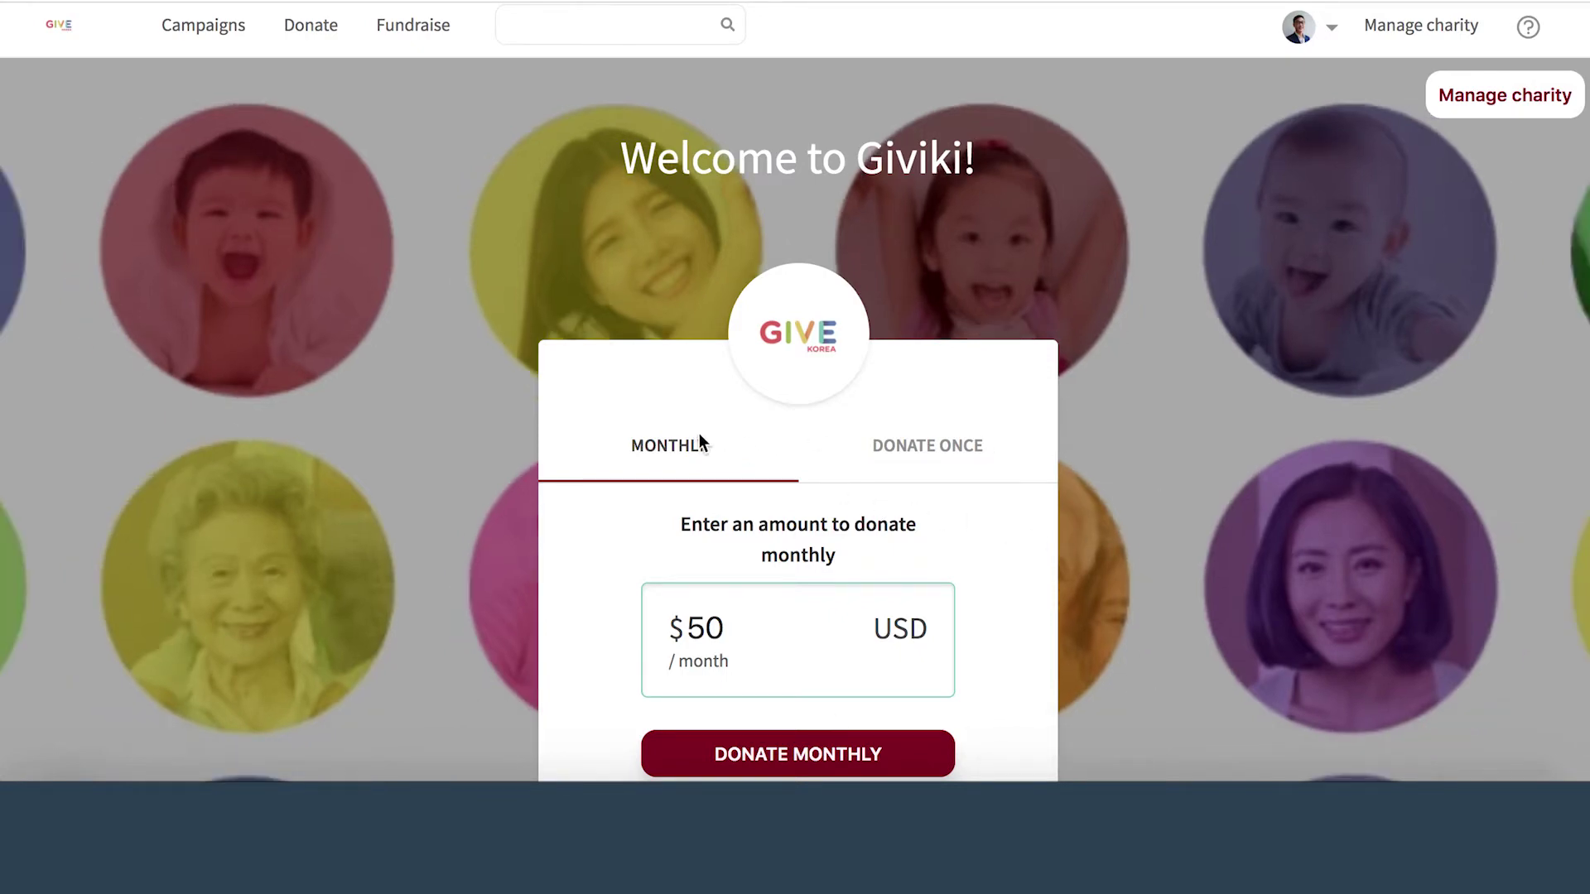
- Switch to a one-time $100 donation and continue through the form to the credit card form
click(949, 445)
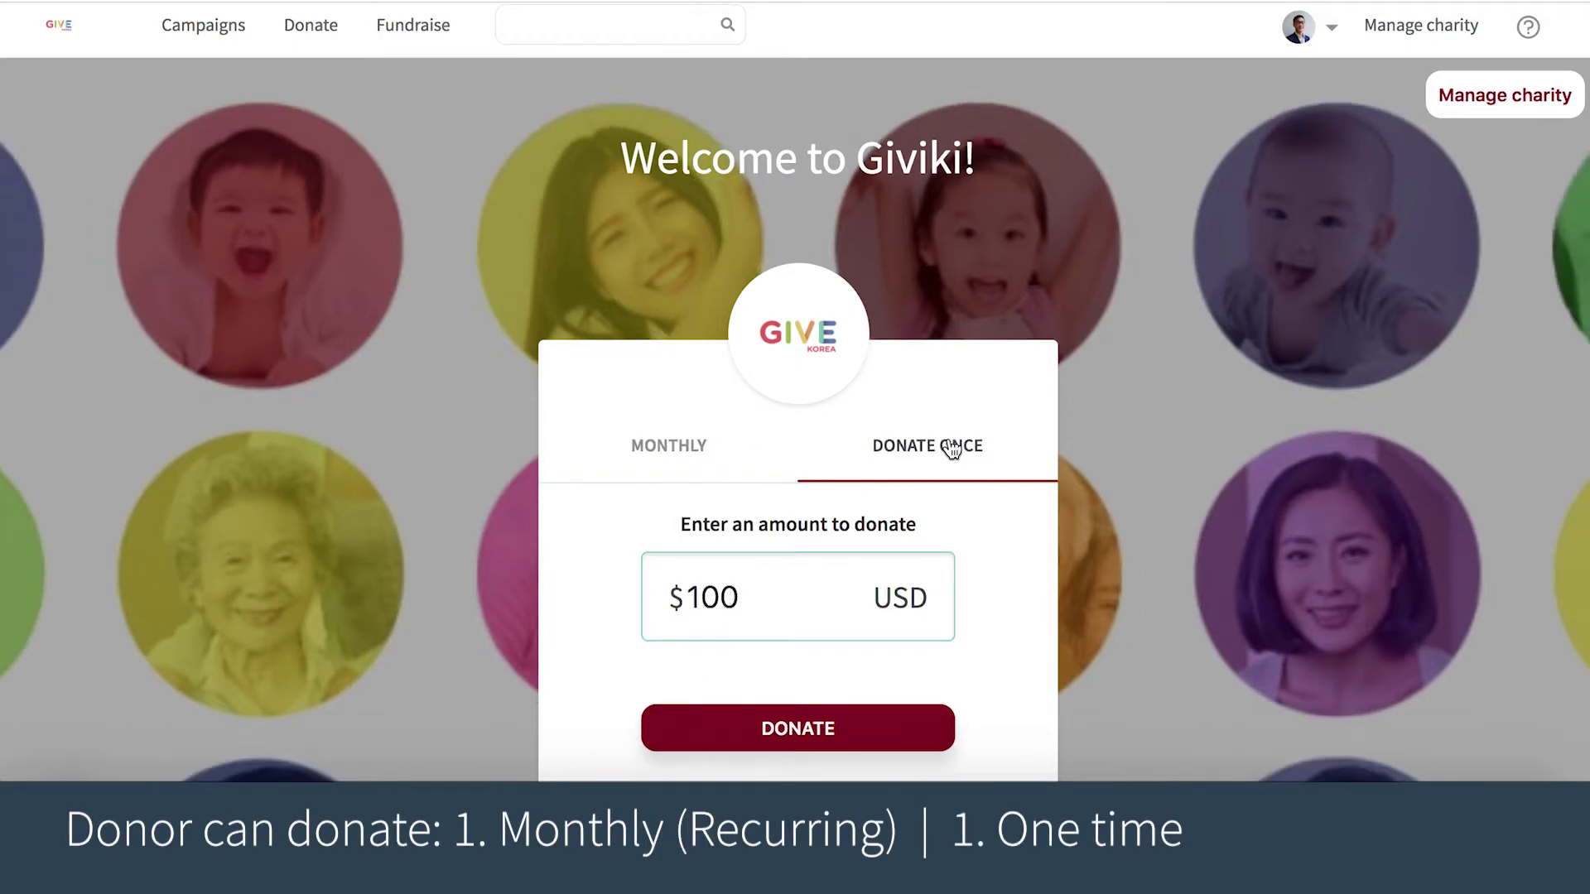
click(905, 724)
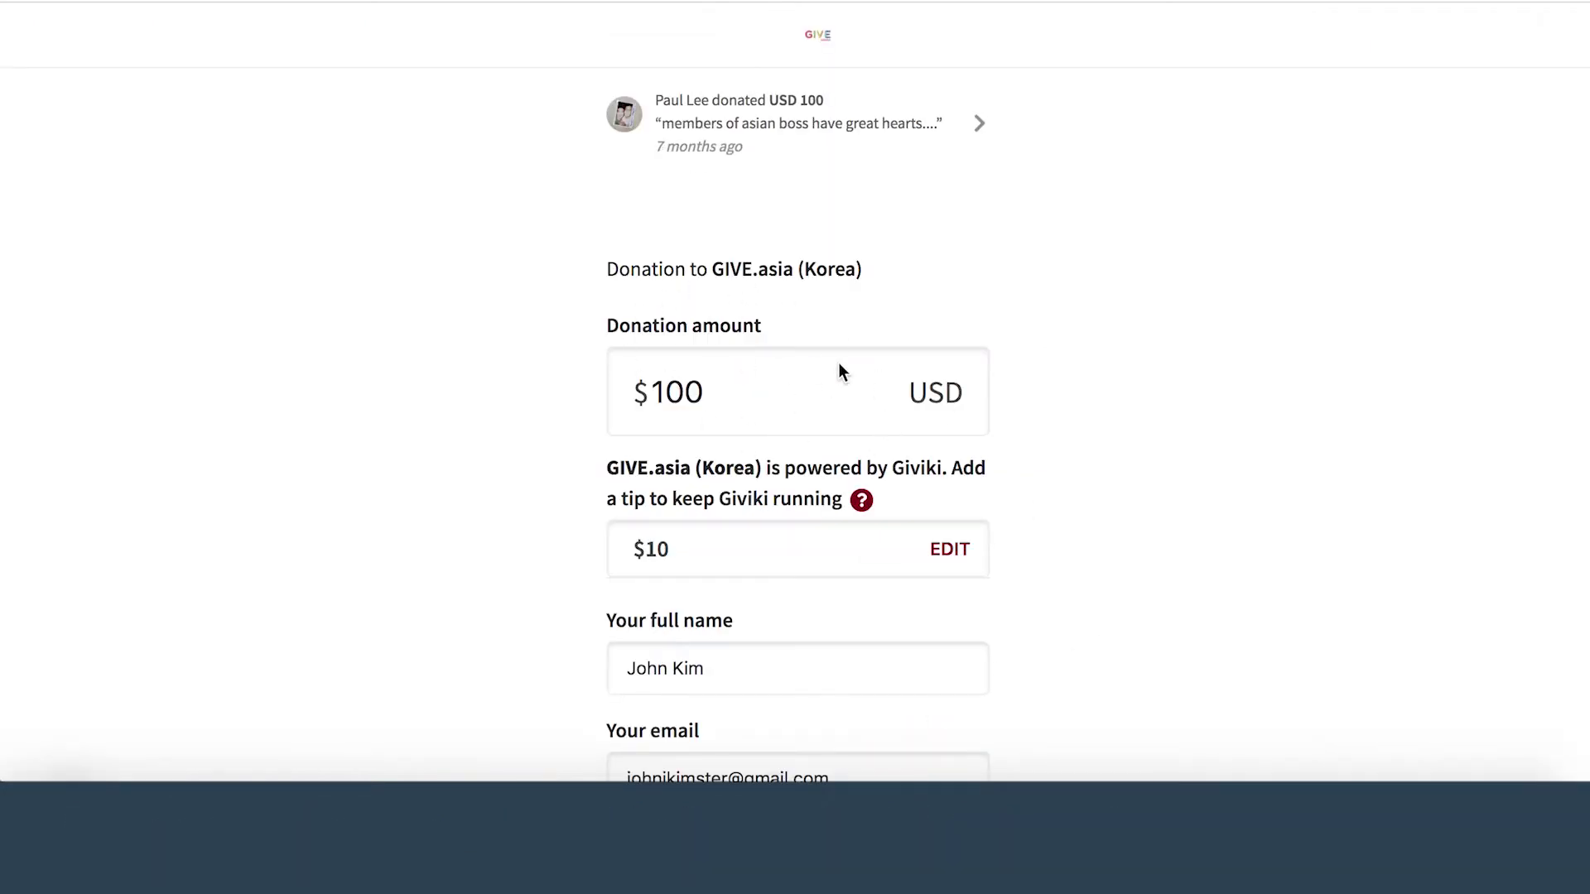
scroll(839, 365, down, 3)
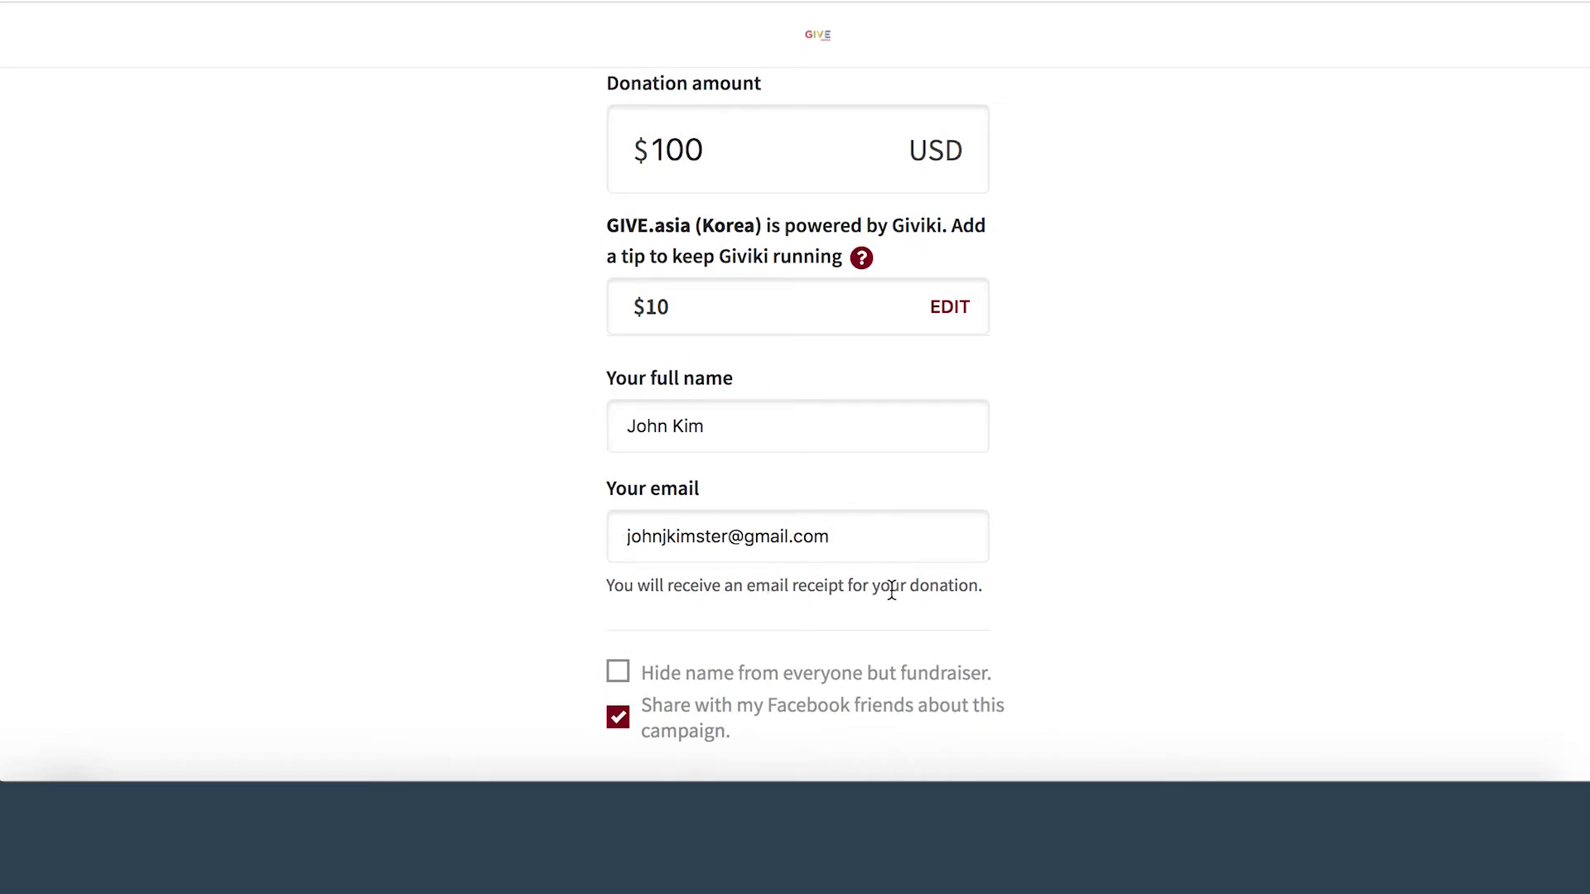
scroll(891, 589, down, 5)
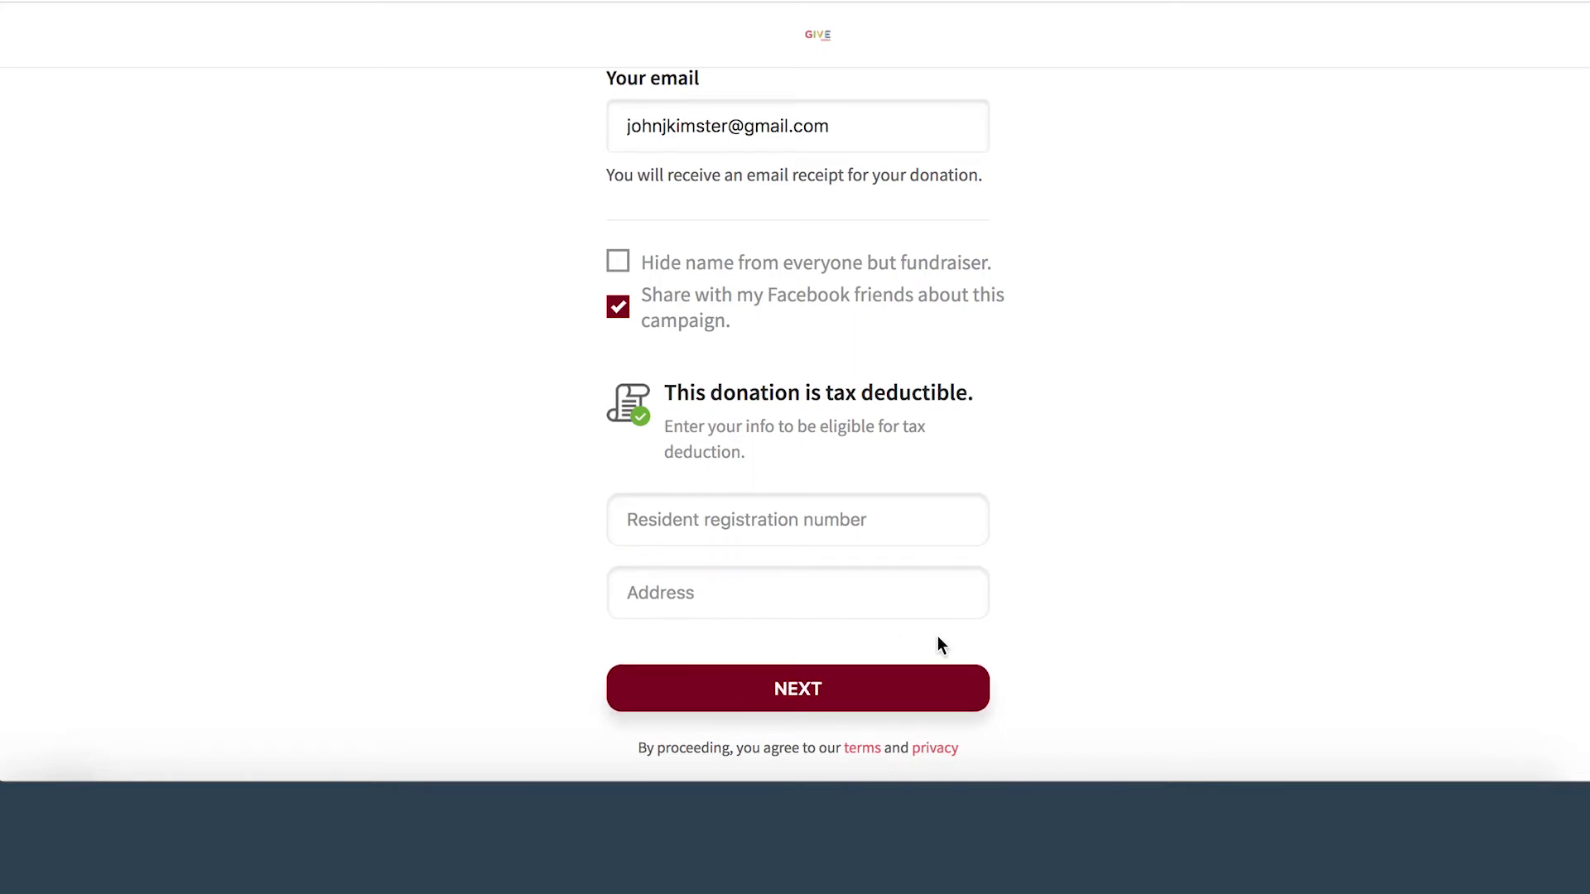
click(917, 679)
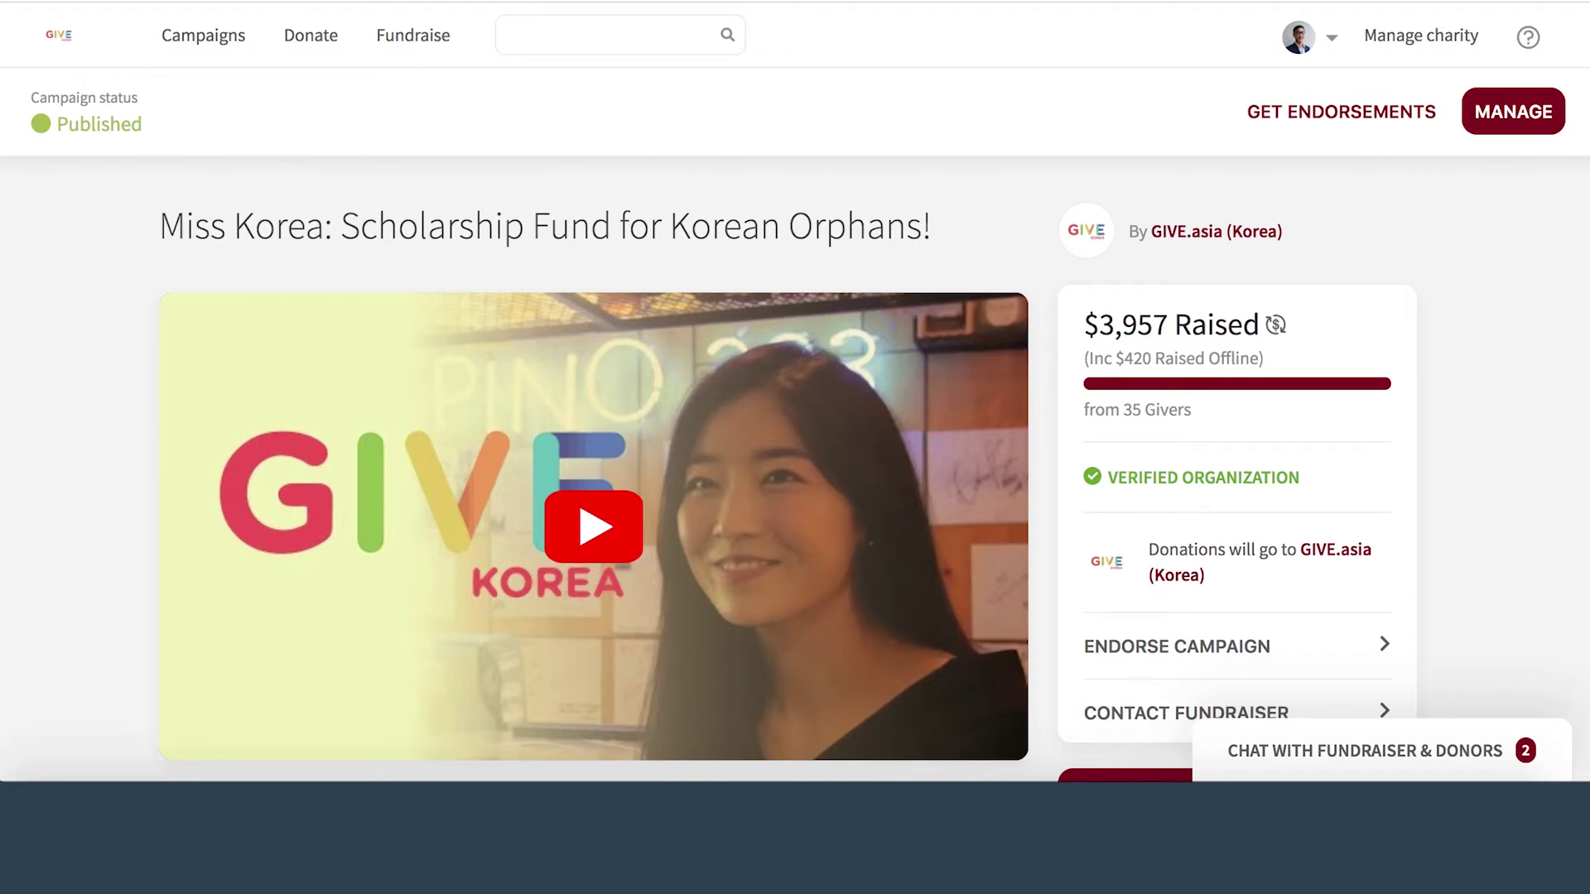
- Start a ₩10 custom-amount donation to the Miss Korea campaign and continue past the details form
scroll(873, 211, down, 5)
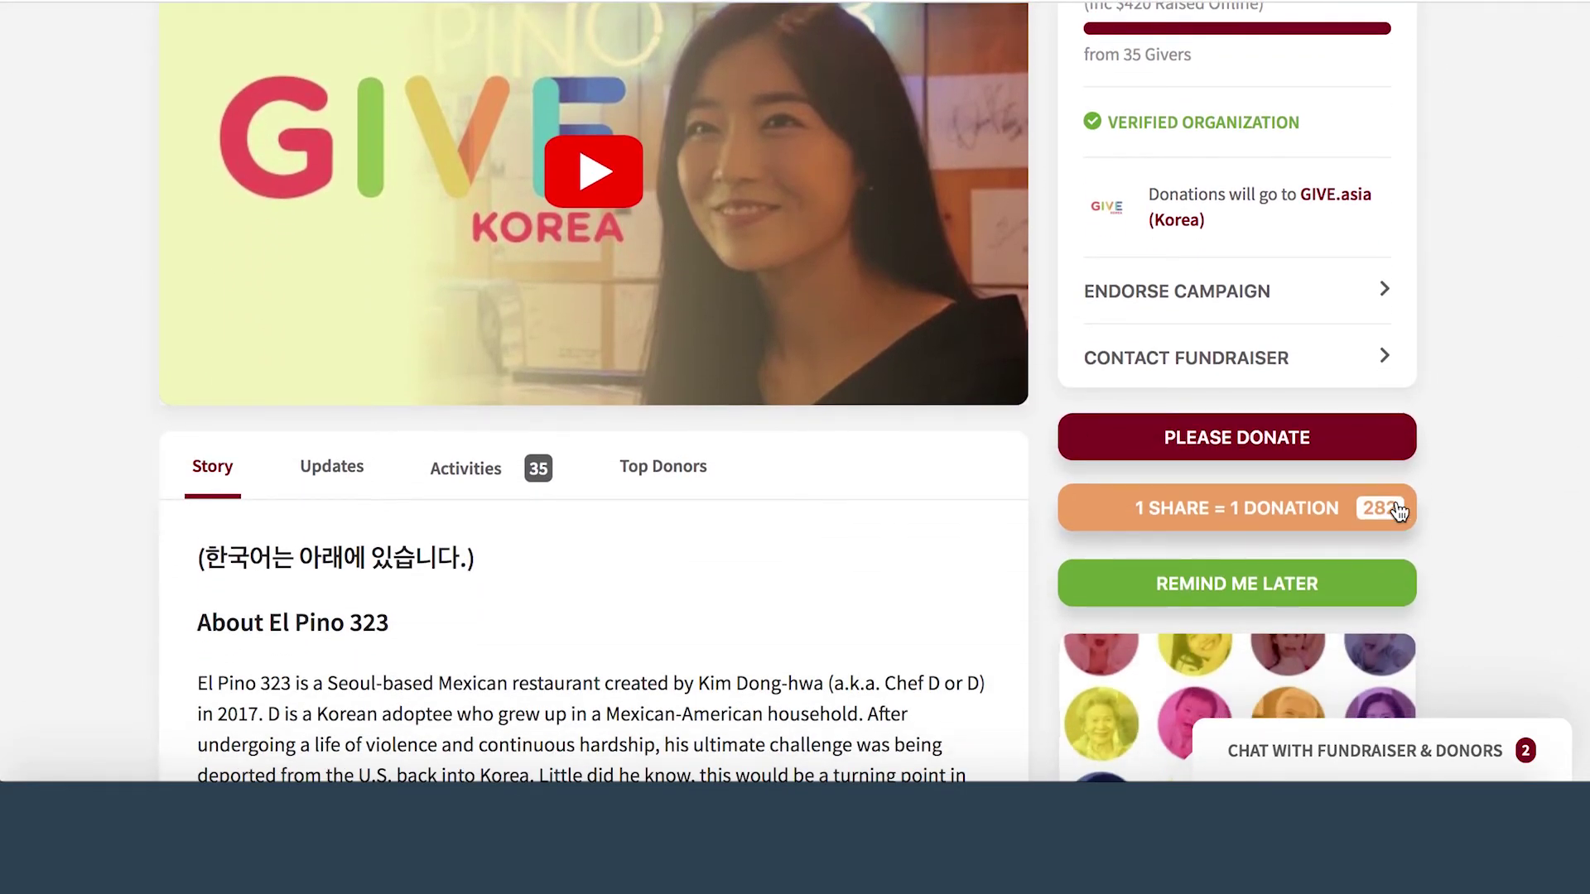
click(1396, 446)
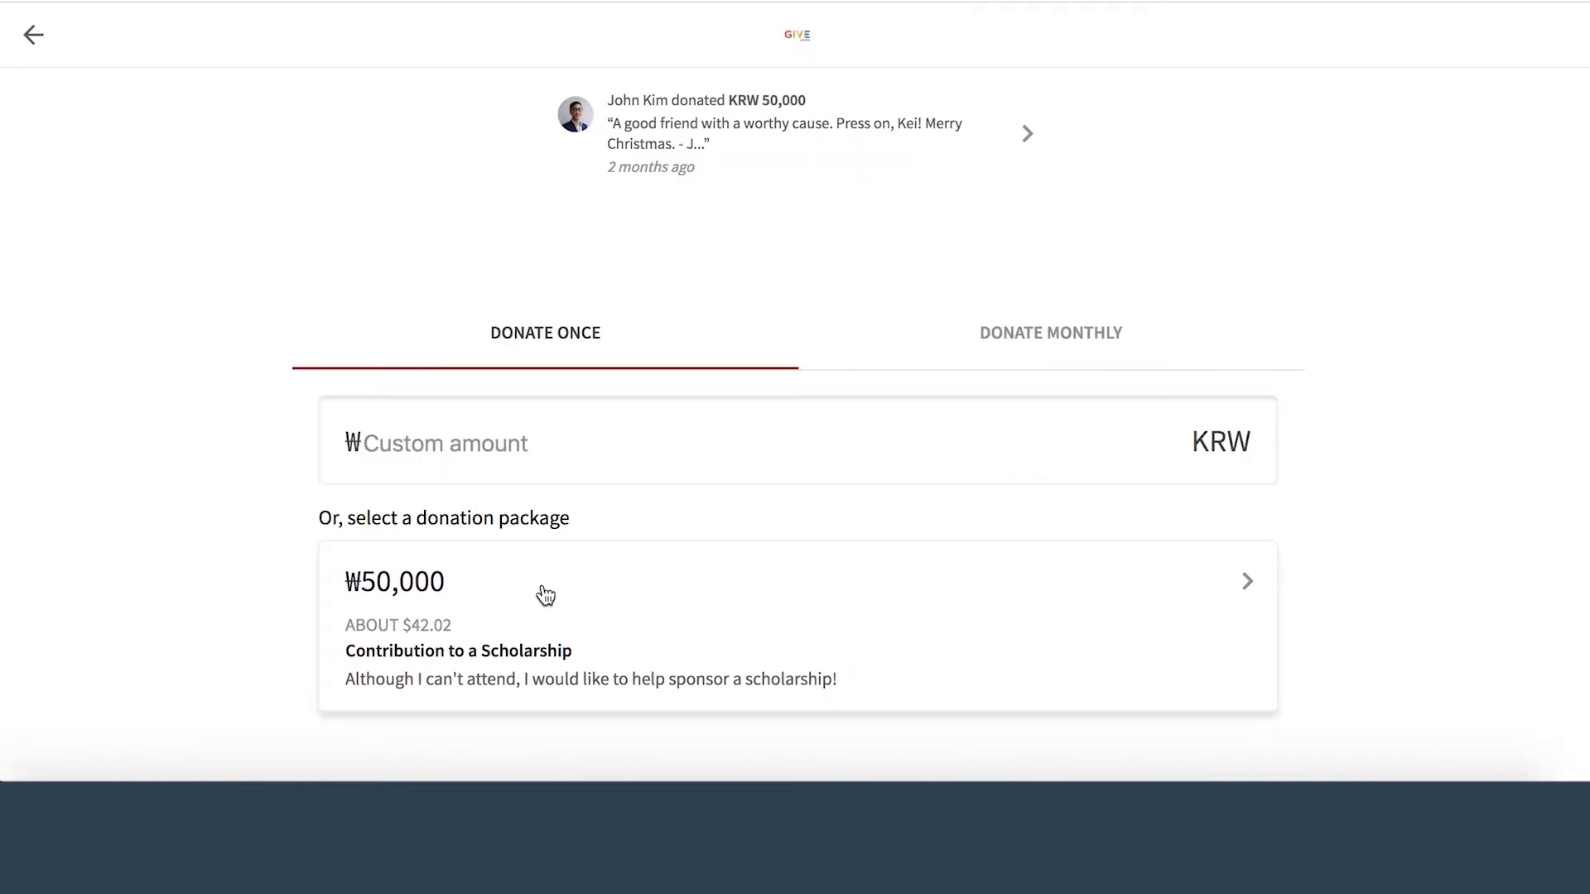
click(612, 447)
text(10)
click(674, 522)
scroll(676, 514, down, 4)
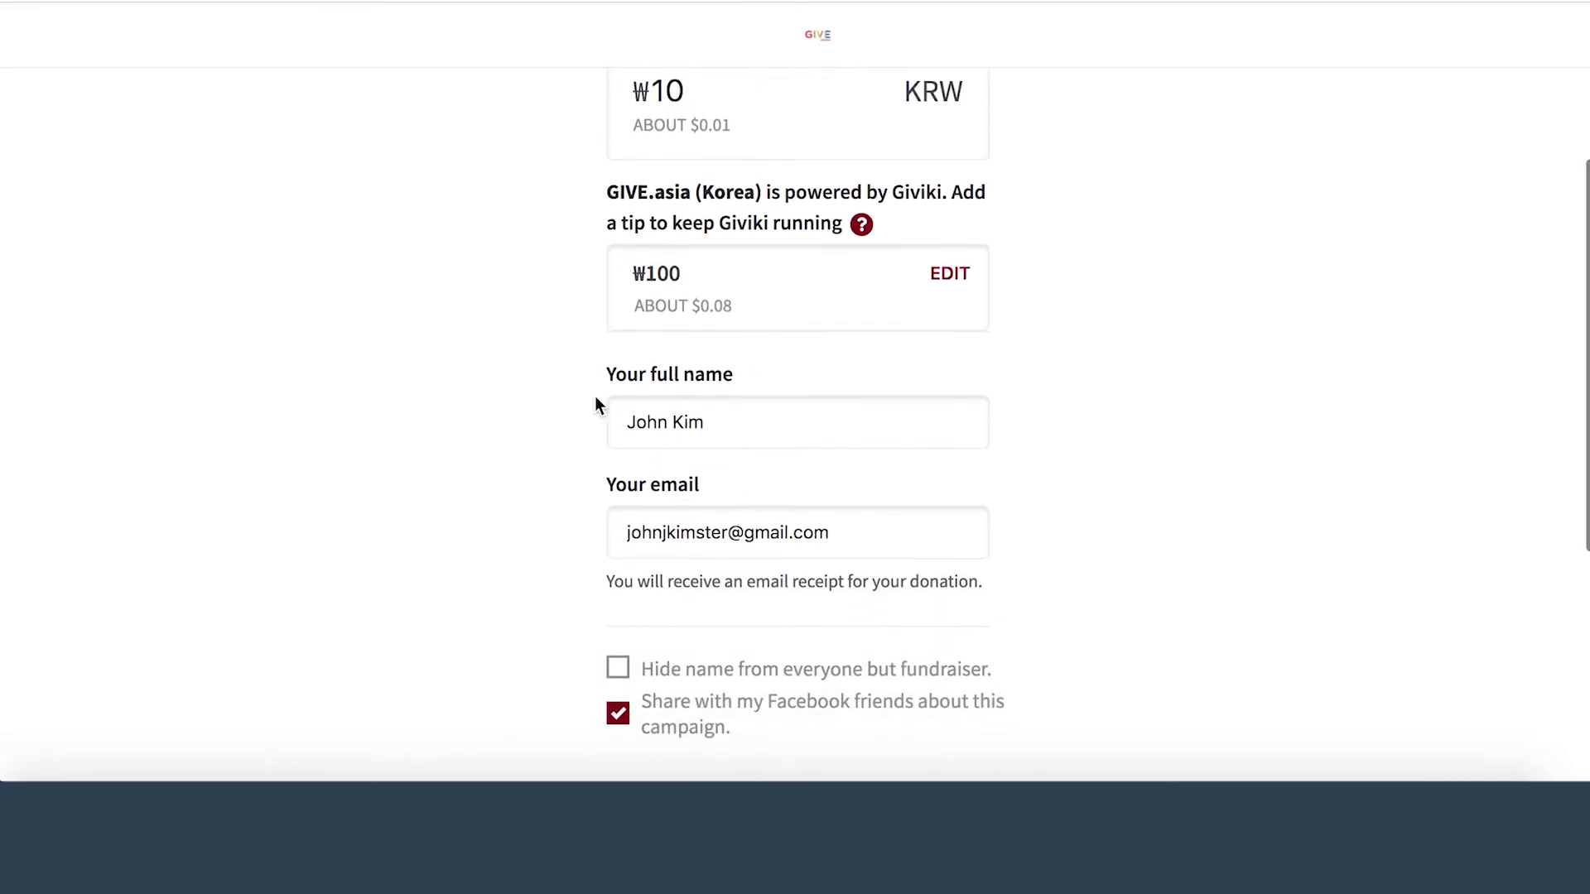
scroll(659, 470, down, 6)
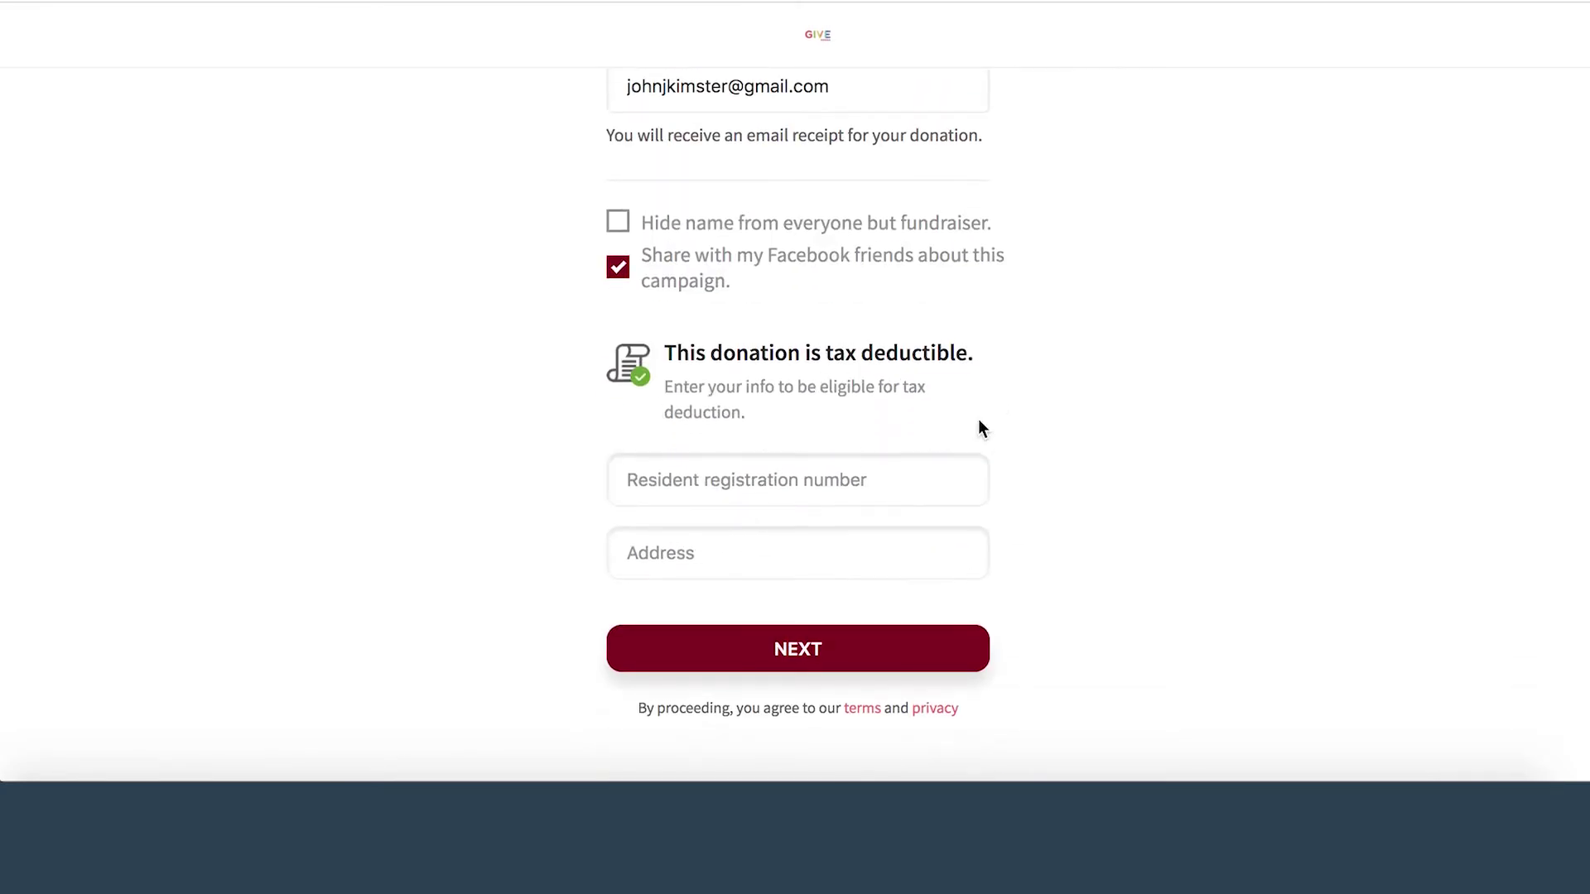
click(902, 646)
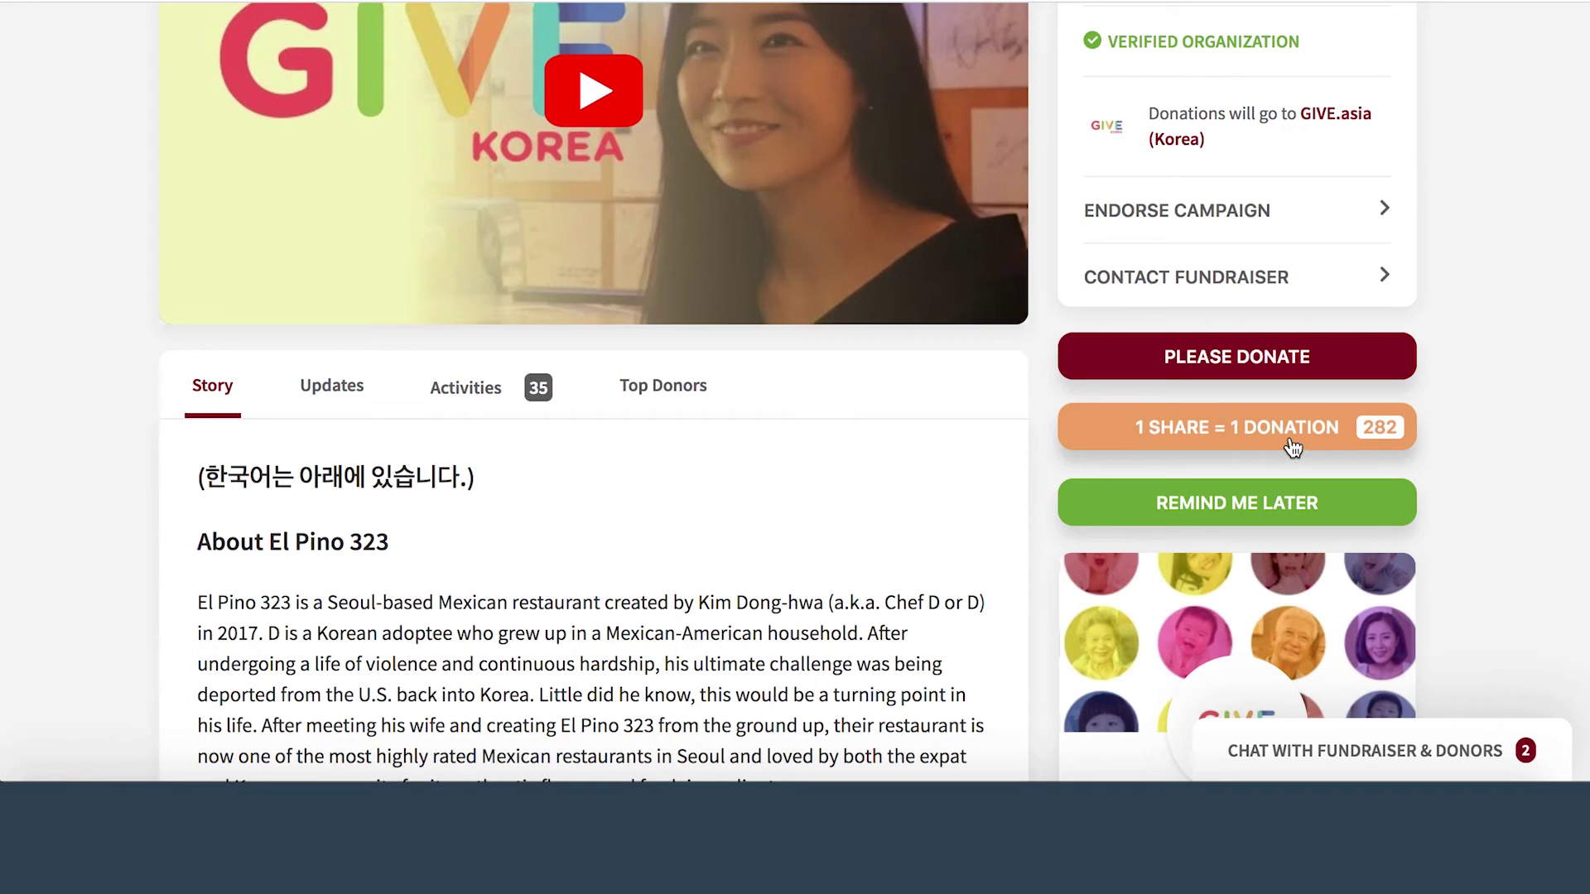
- View the campaign's '1 Share = 1 Donation' options, close them, then bring up Remind me later
click(1295, 431)
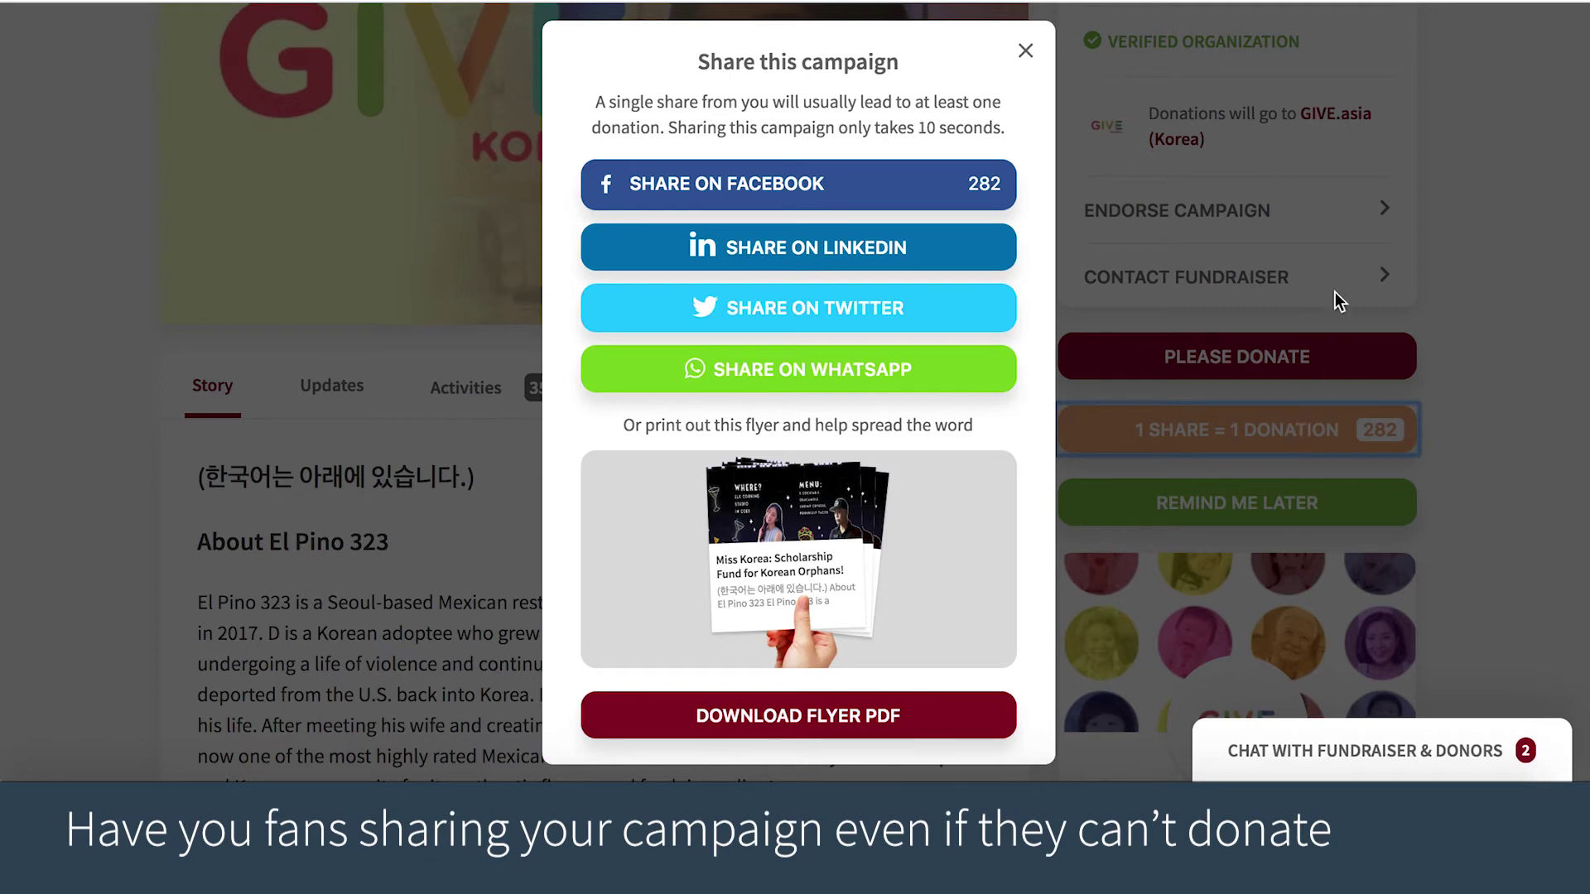
key(Escape)
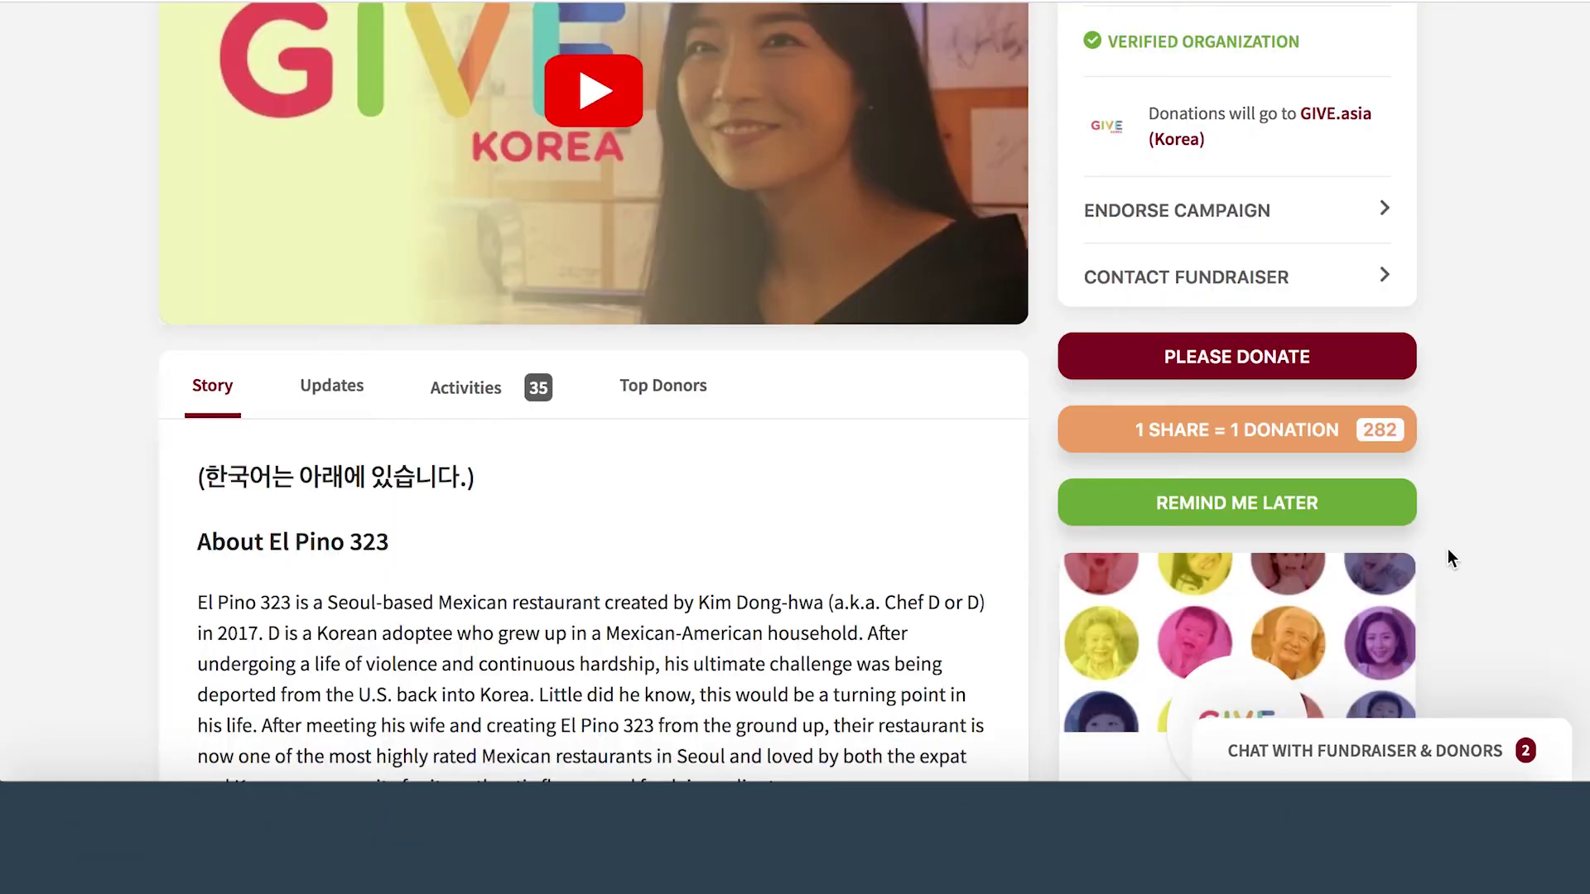
click(1360, 501)
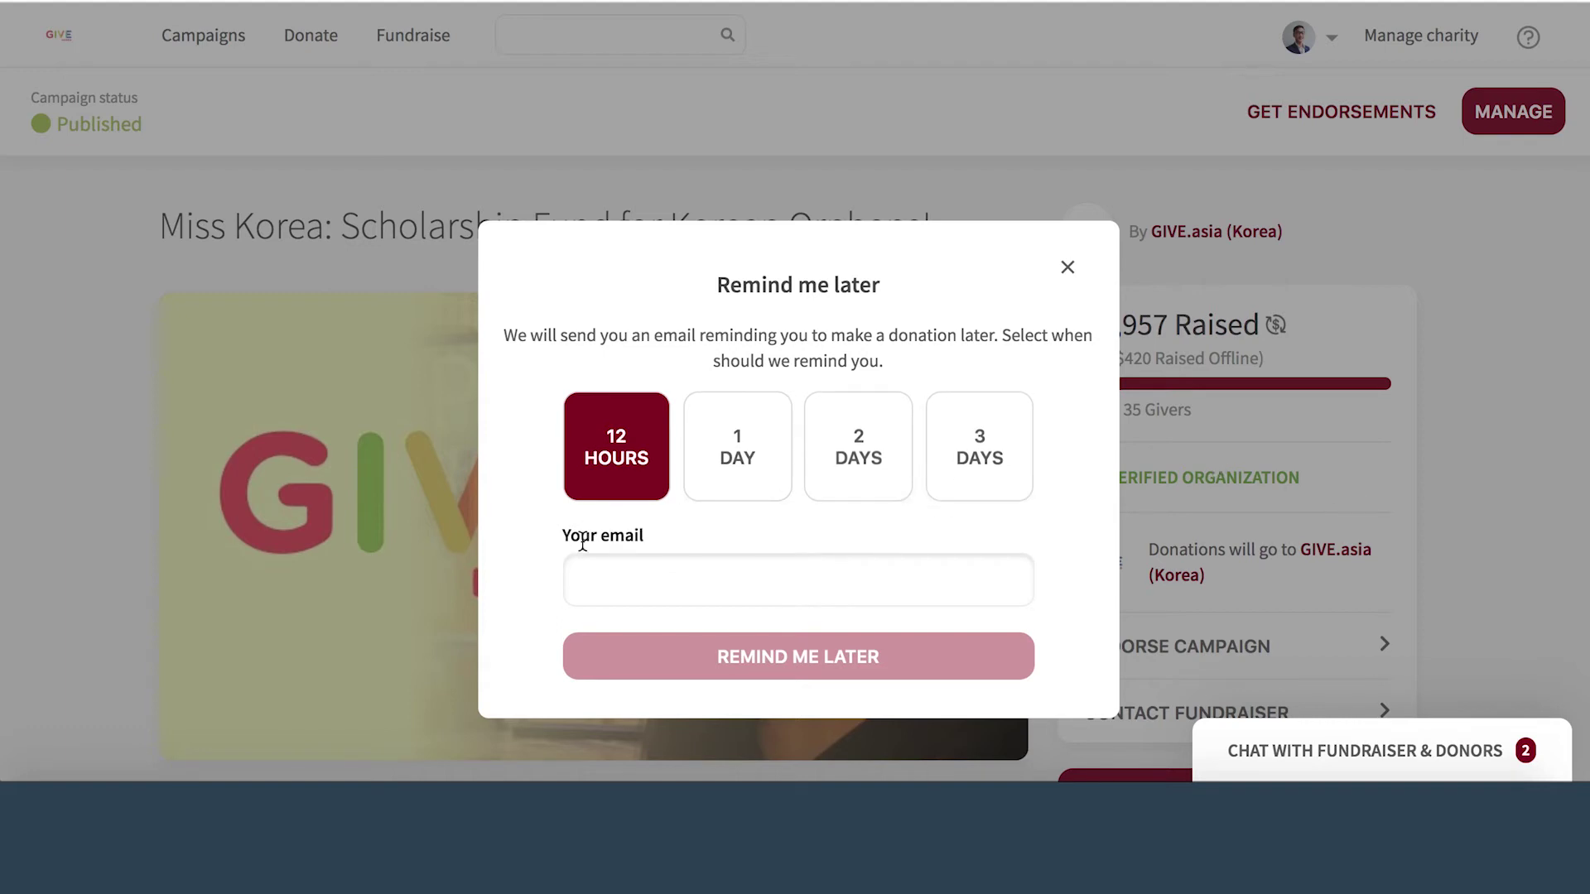
- Close the Remind me later dialog without entering an email, returning to the donation options
click(656, 582)
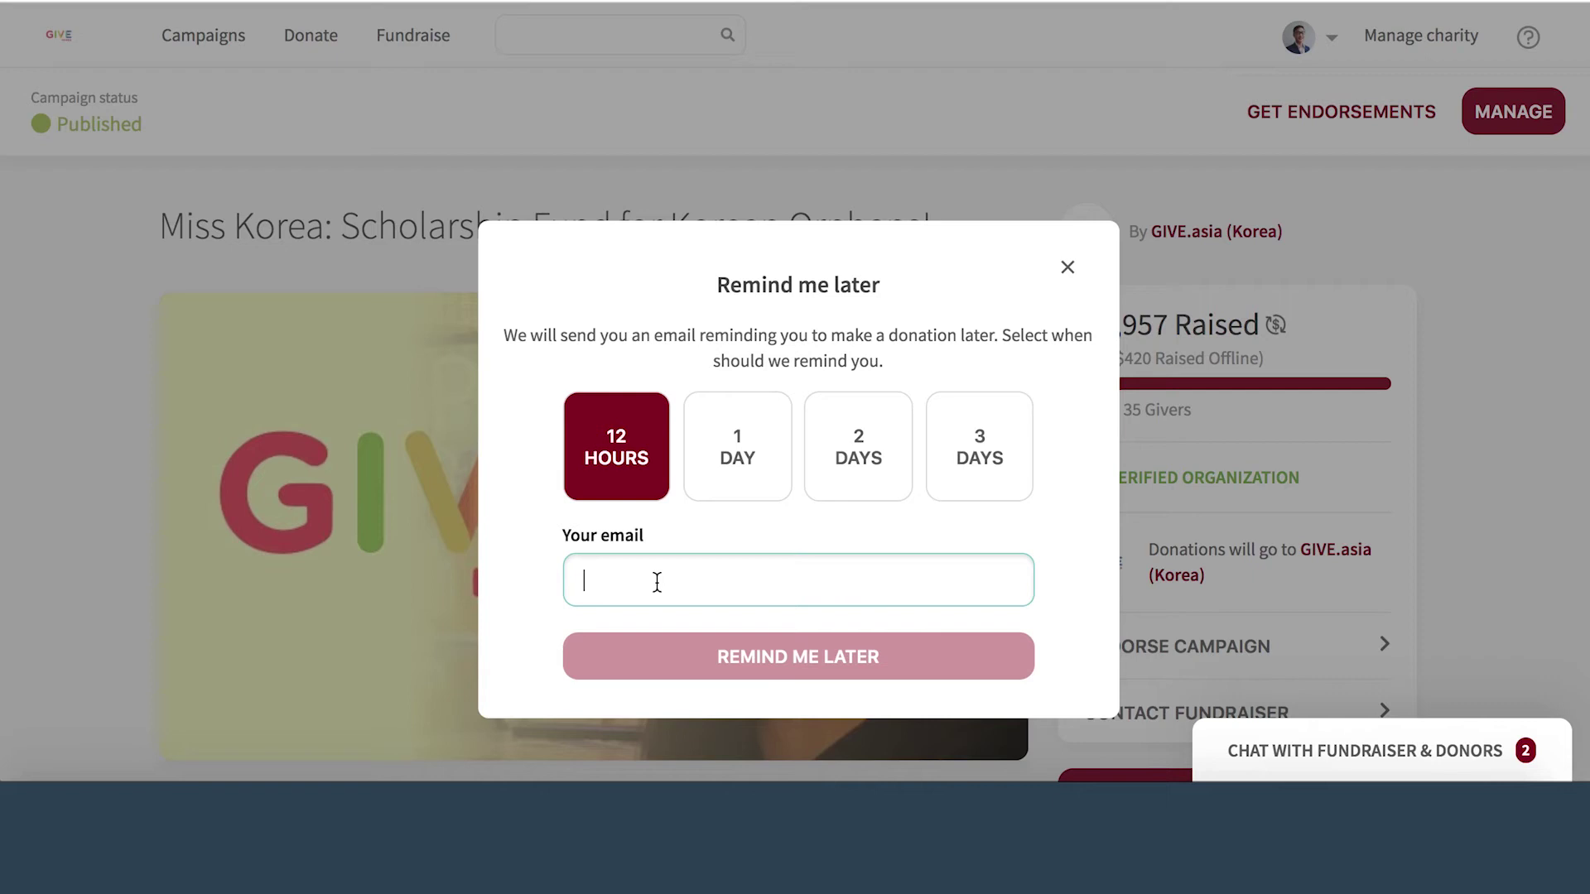
click(1458, 554)
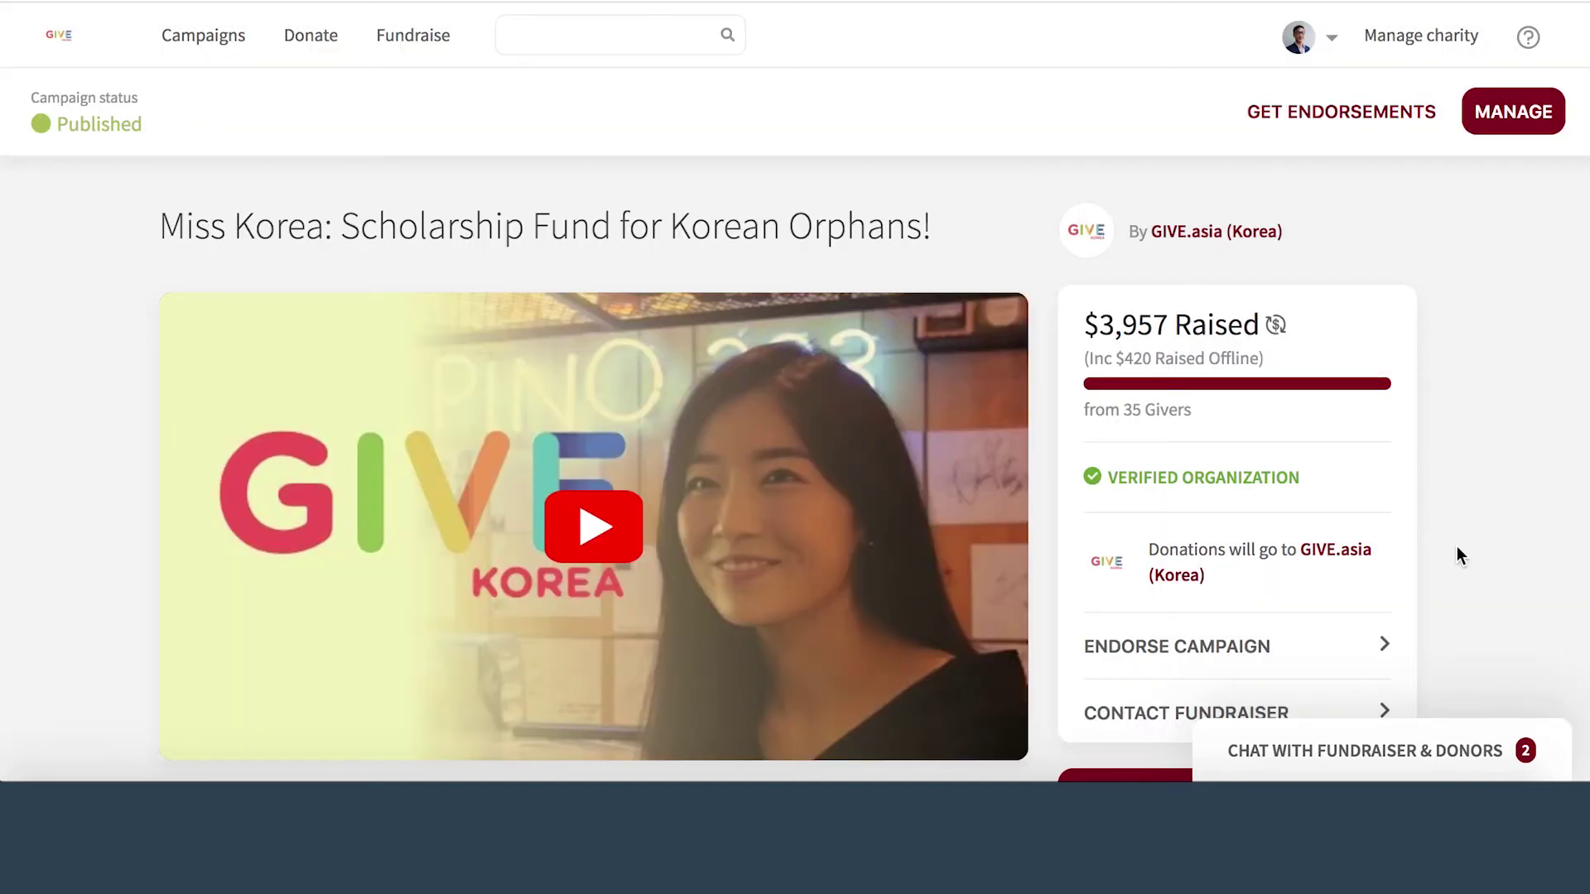
scroll(1457, 545, down, 3)
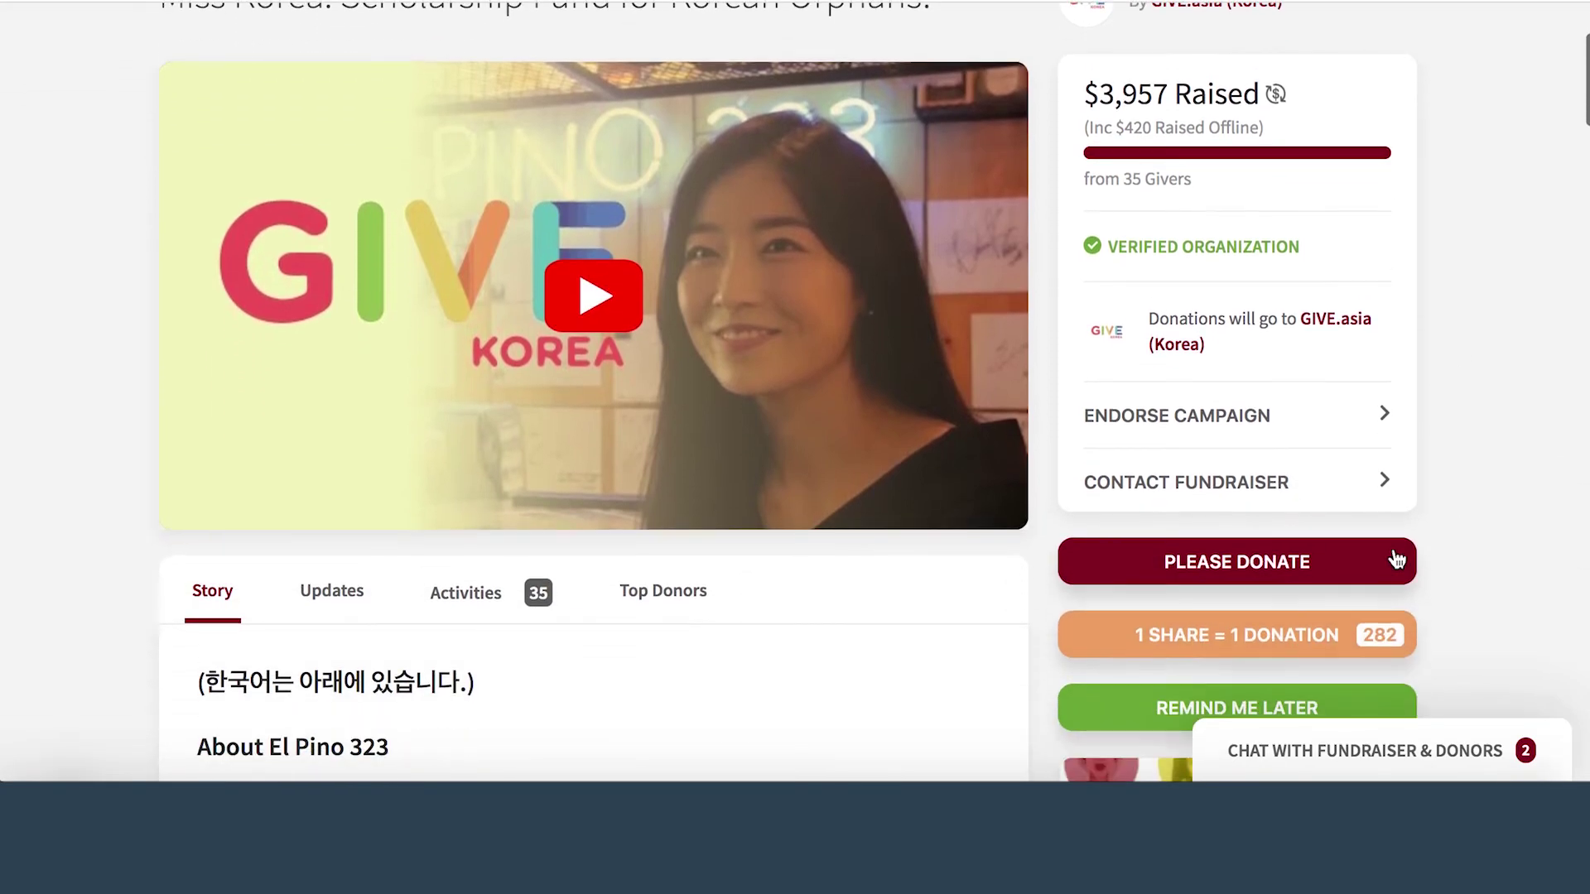
- Choose the ₩50,000 scholarship package, reach the ₩55,000 card form, then return to the GIVE home page
click(1397, 560)
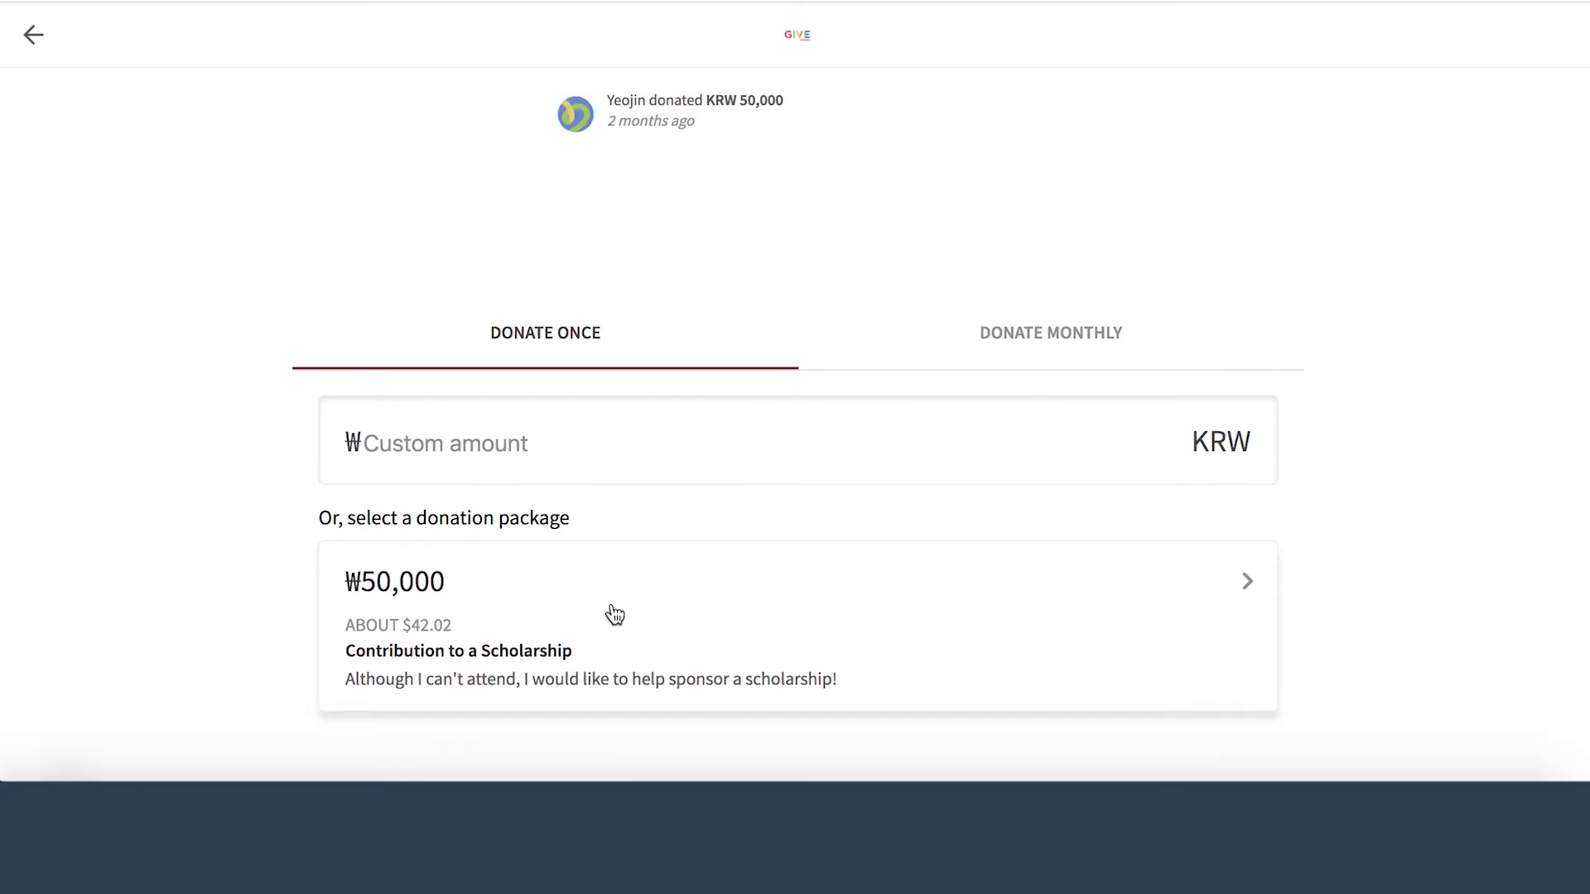
click(731, 627)
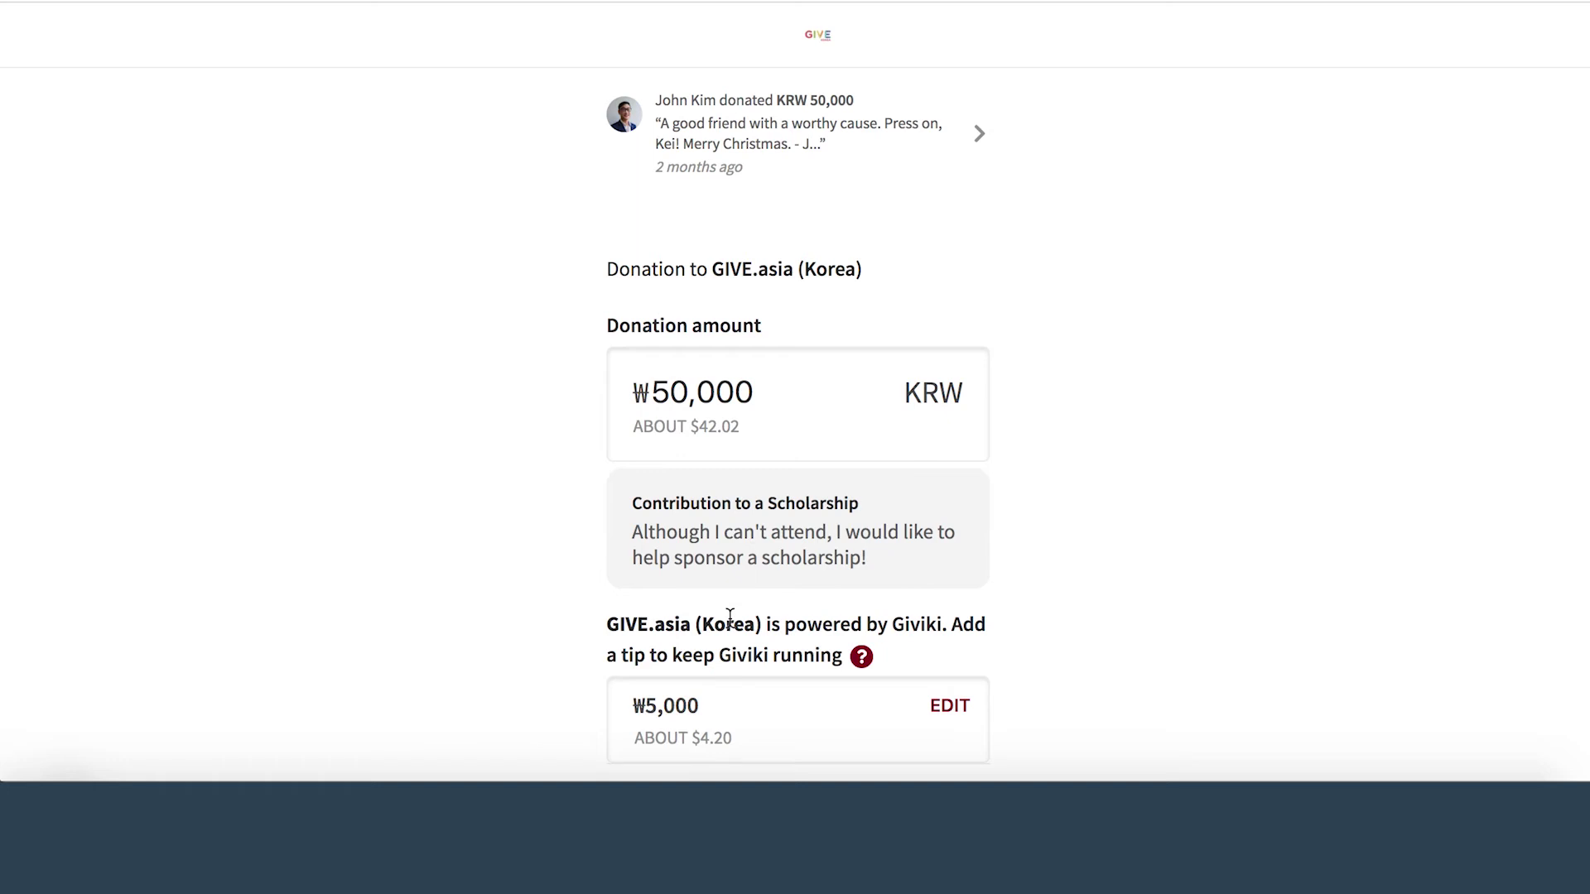
scroll(1041, 464, down, 5)
scroll(1040, 470, down, 6)
click(896, 678)
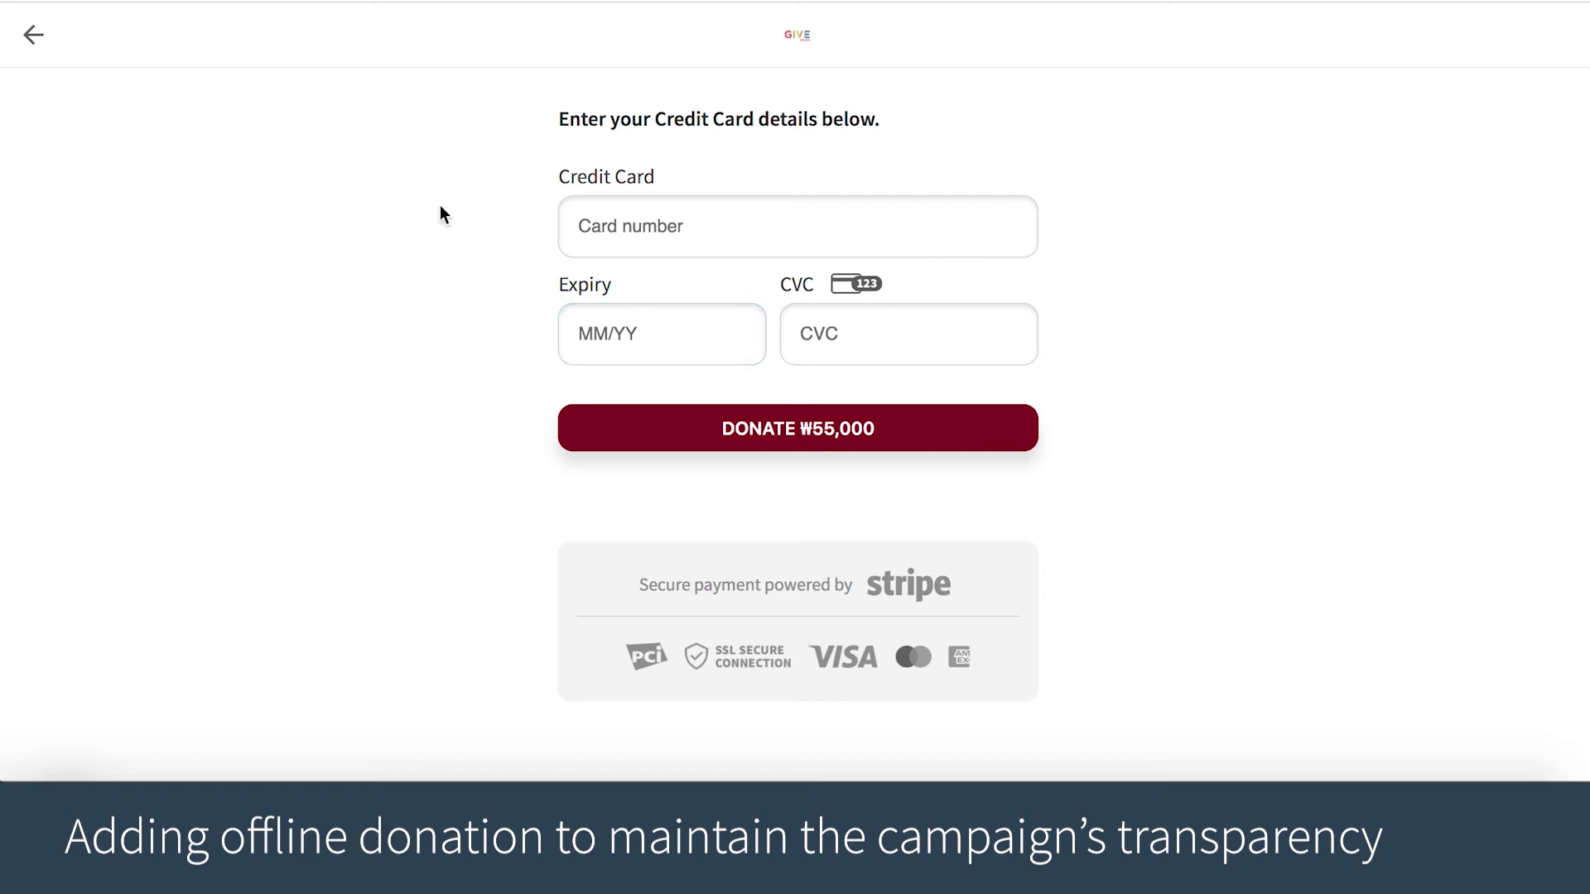
click(812, 37)
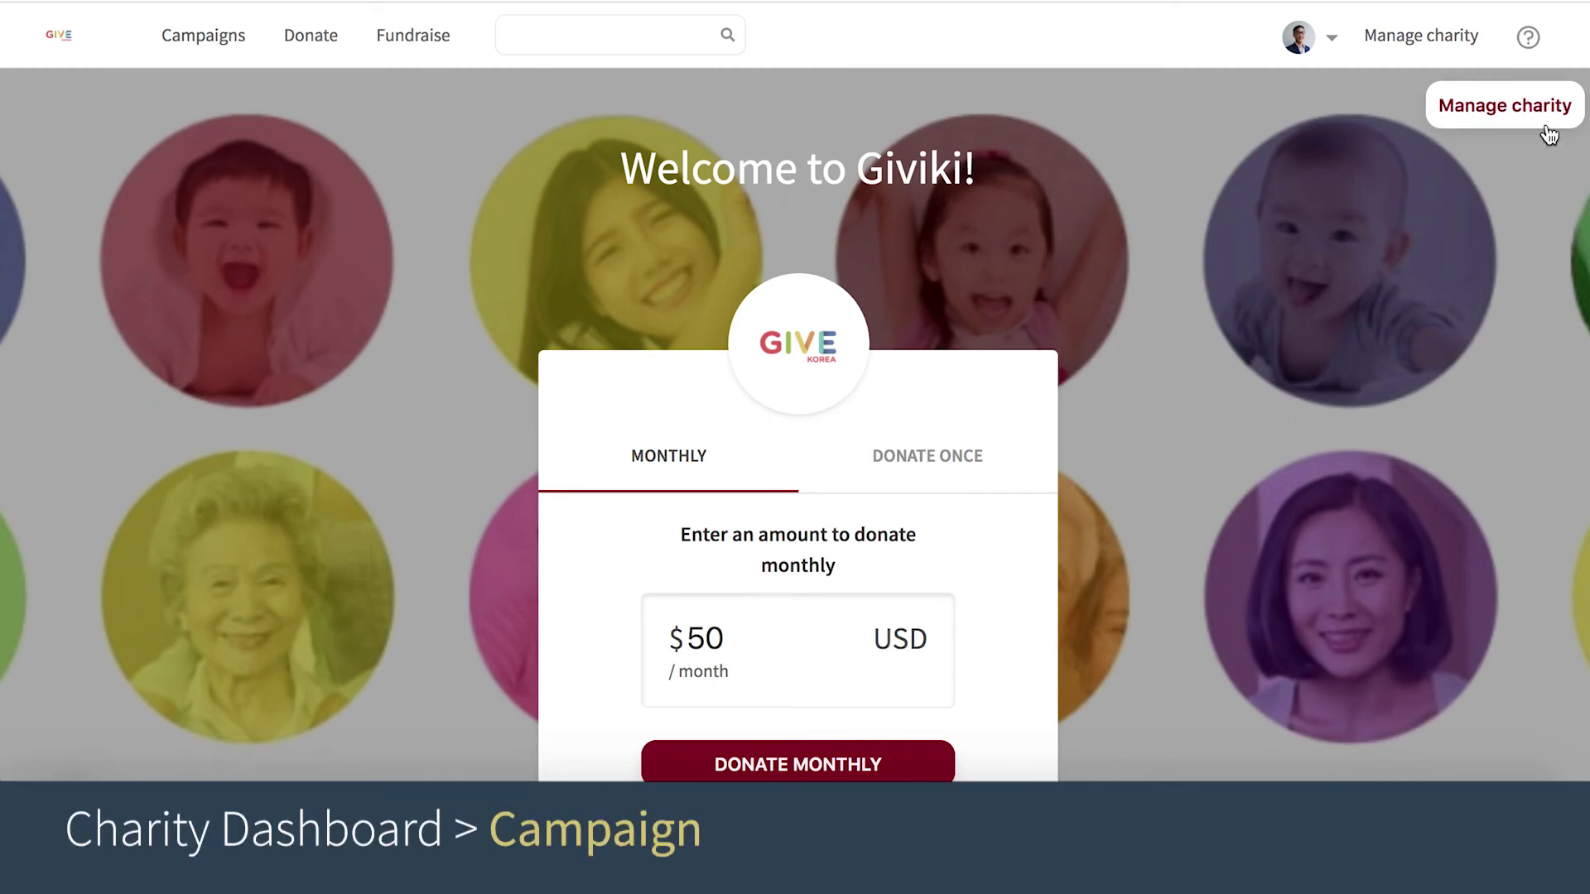
- In Manage charity's Campaigns list, view Miss Korea's ₩500,000 offline donated amount and close it unsaved
click(1535, 120)
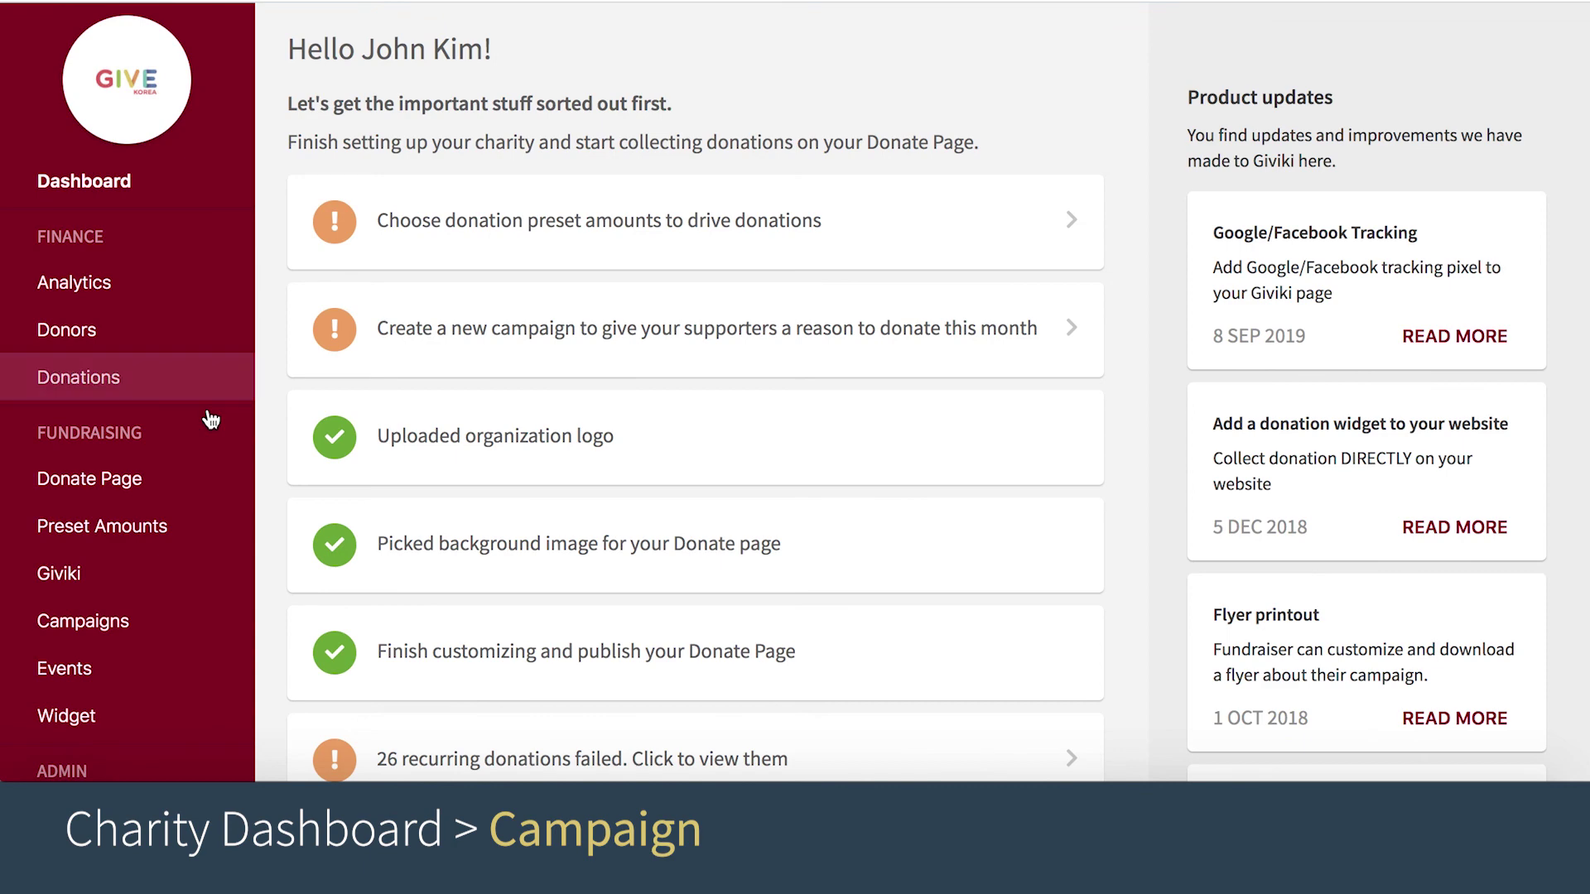
scroll(211, 420, down, 1)
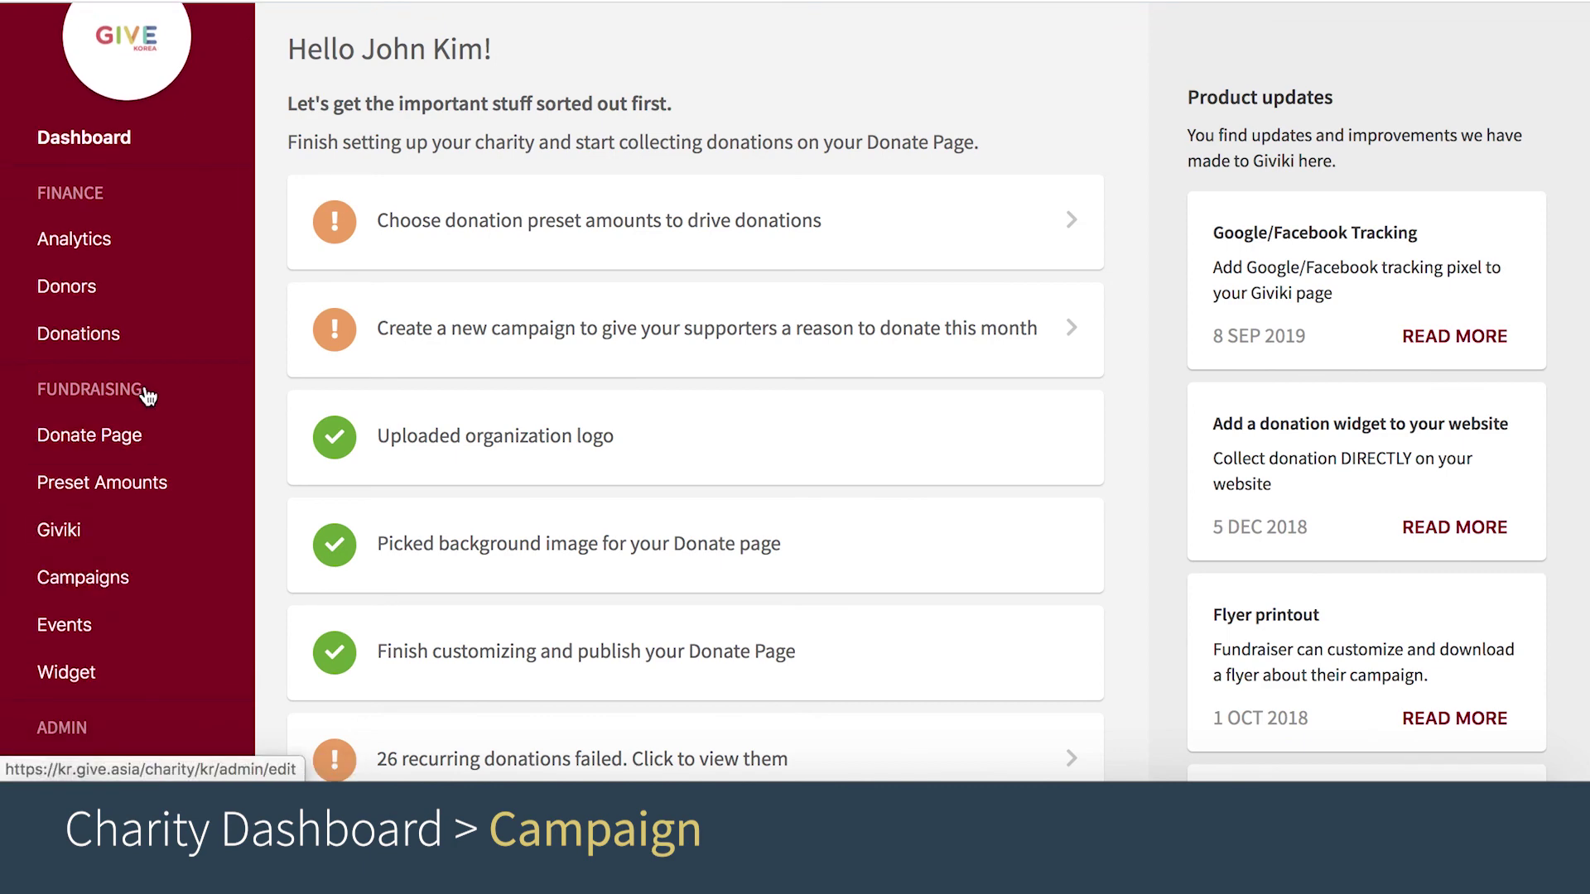
click(130, 581)
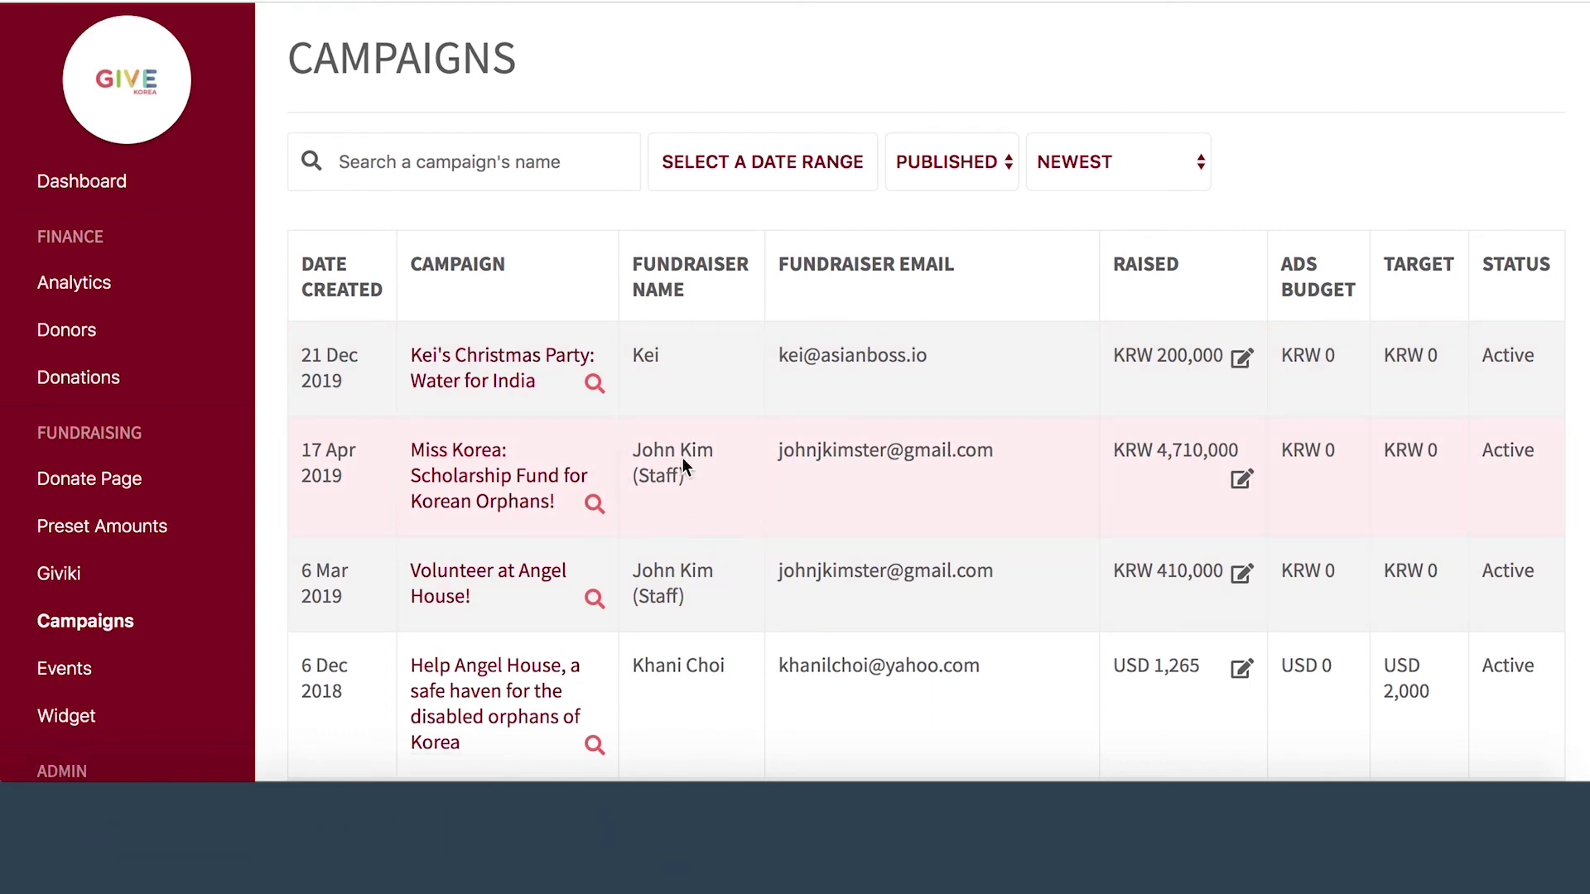
click(1243, 482)
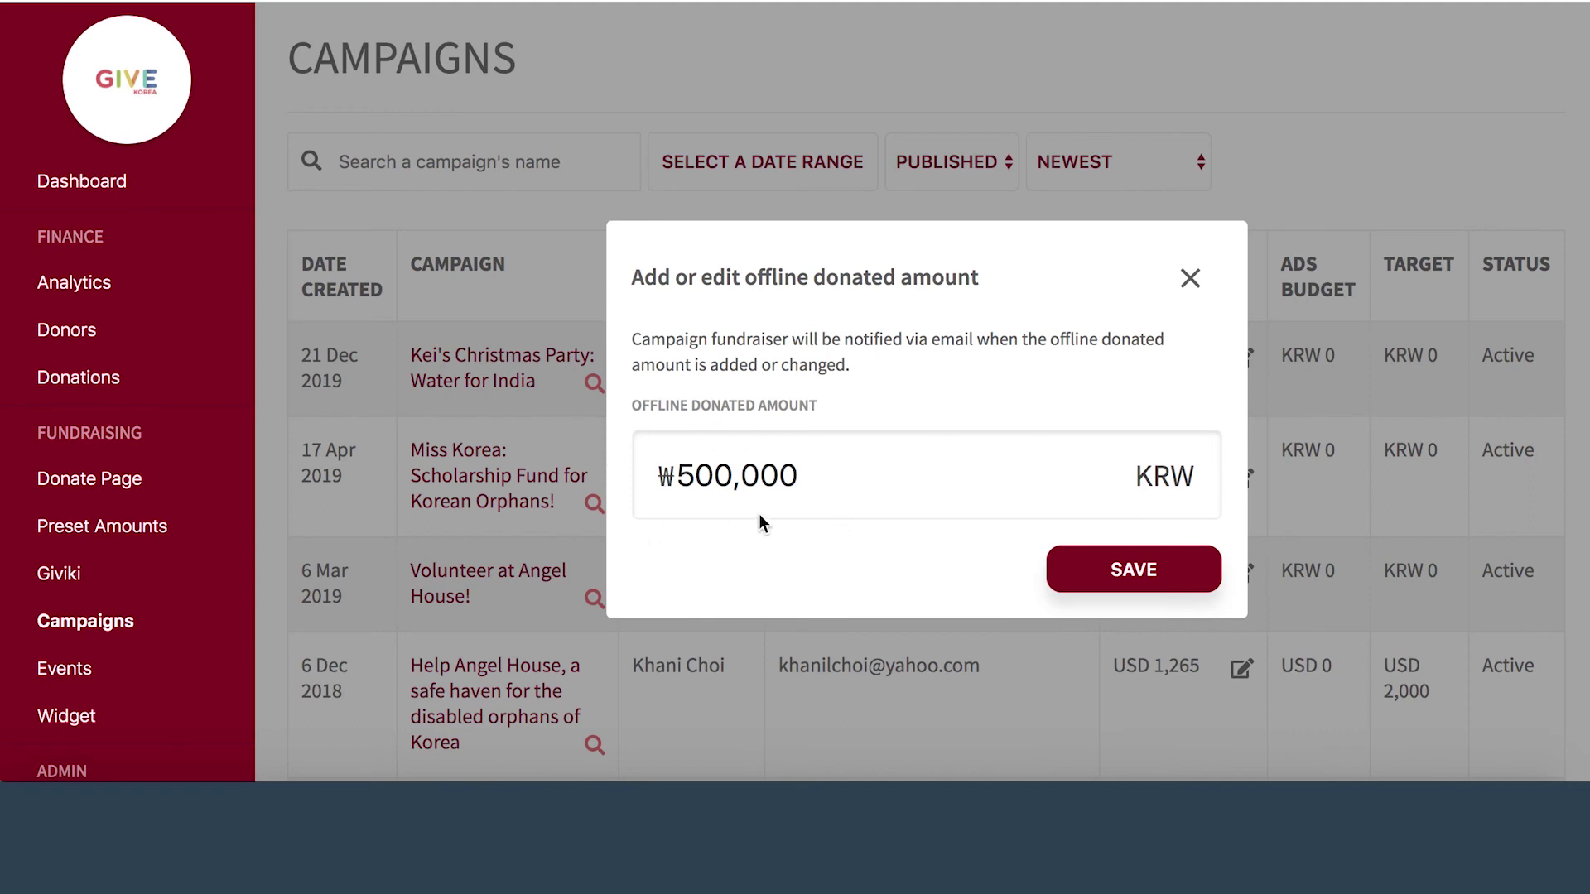
click(1190, 278)
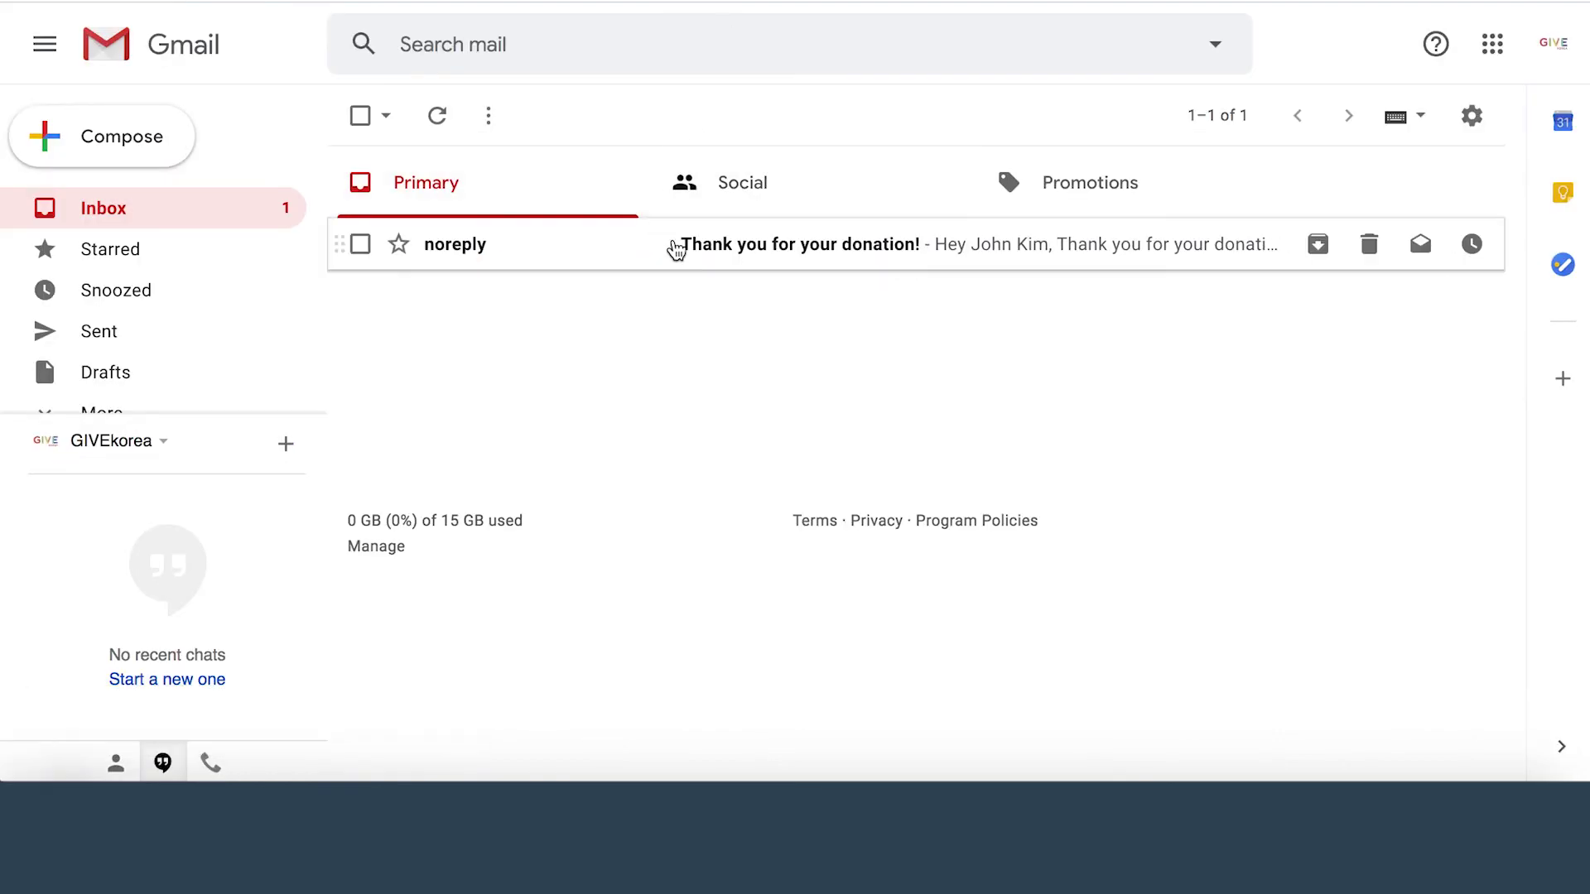
- Open the USD 10 'Thank you for your donation!' email and select its tracking key line
click(678, 248)
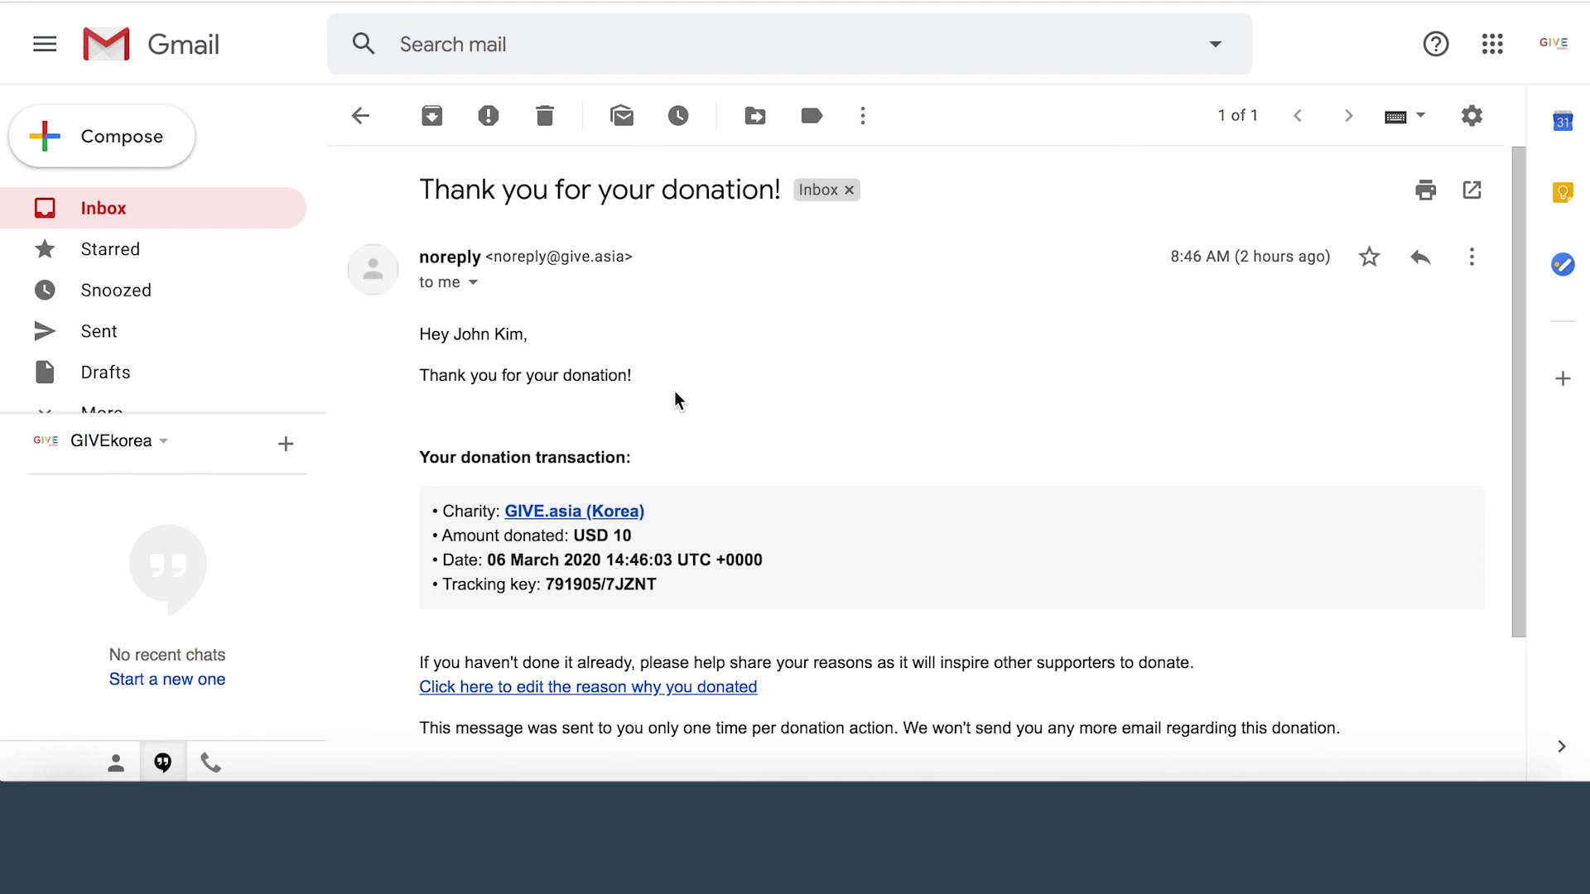
scroll(674, 391, down, 1)
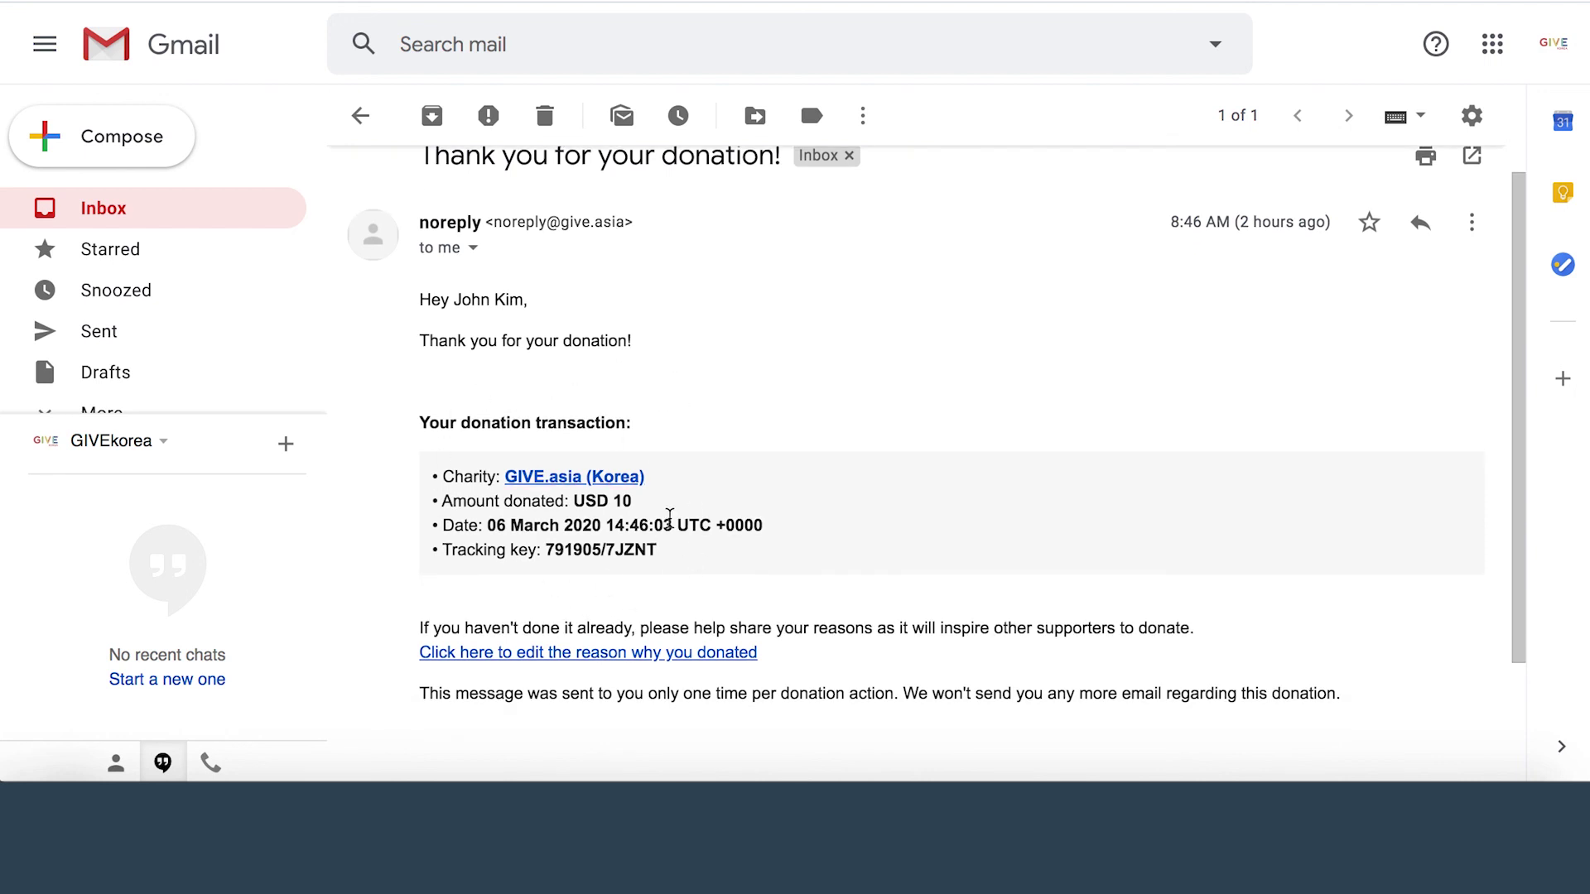
drag(663, 550, 445, 543)
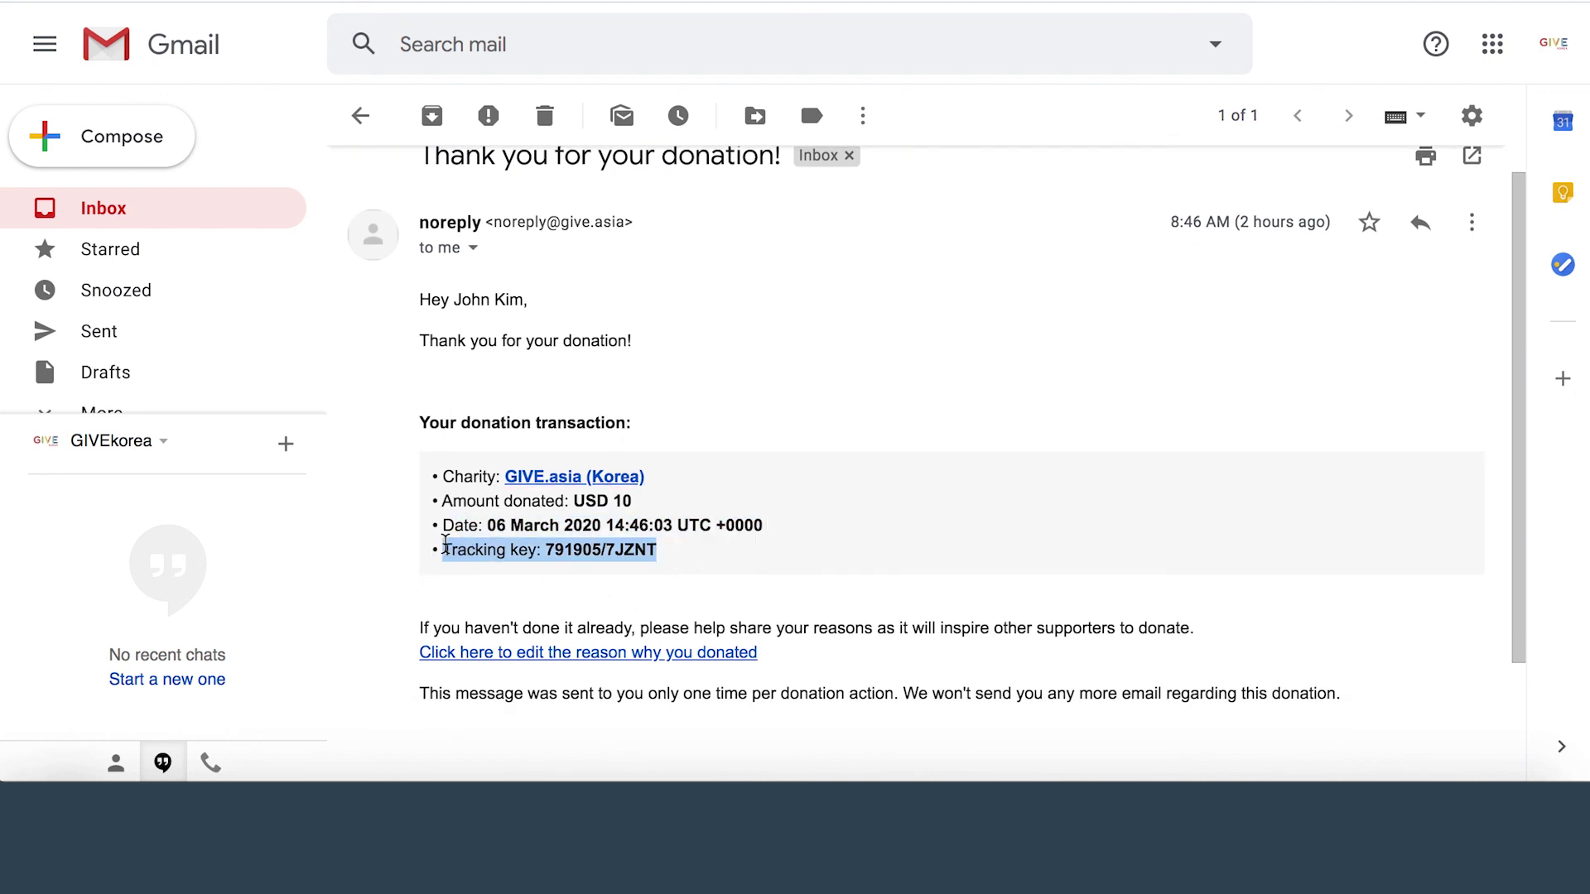